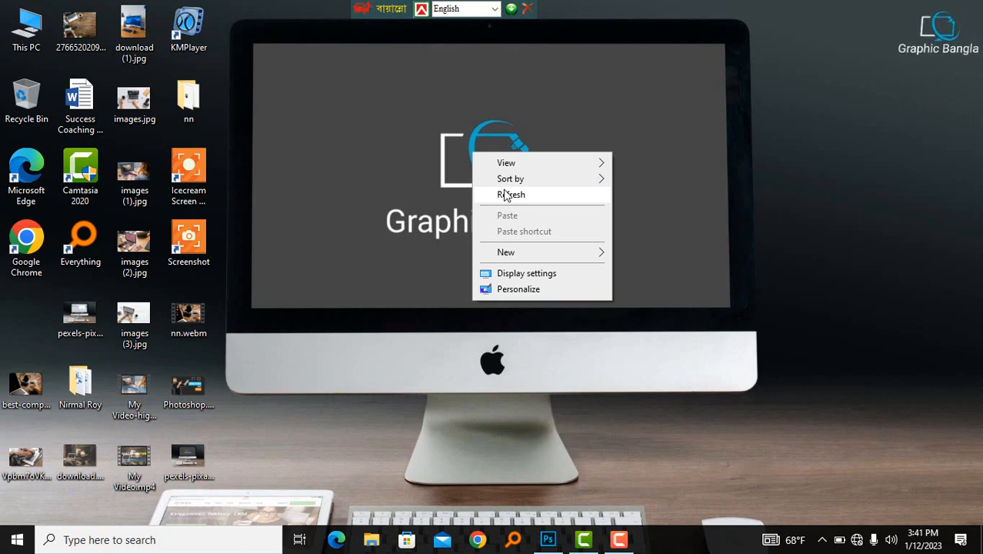
click(504, 195)
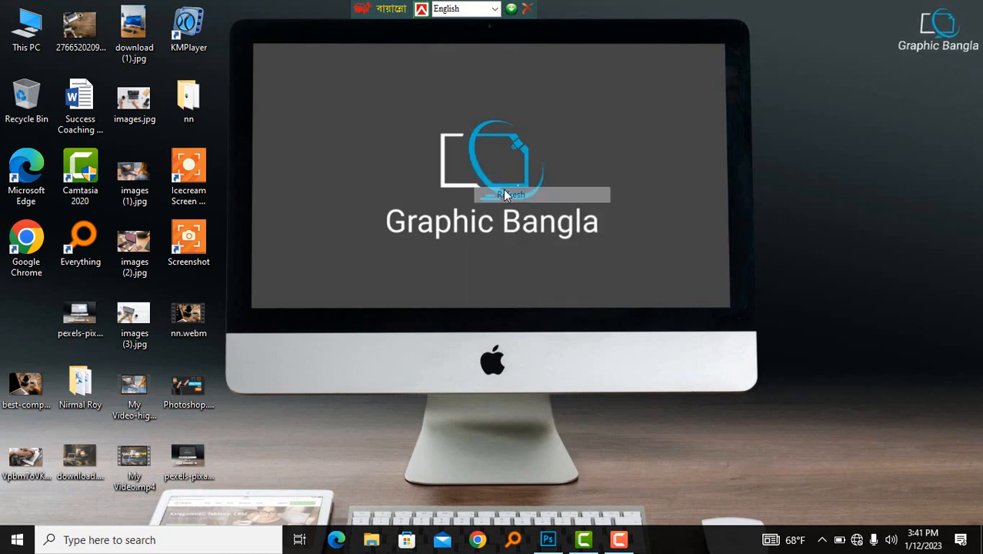
right_click(396, 144)
click(429, 187)
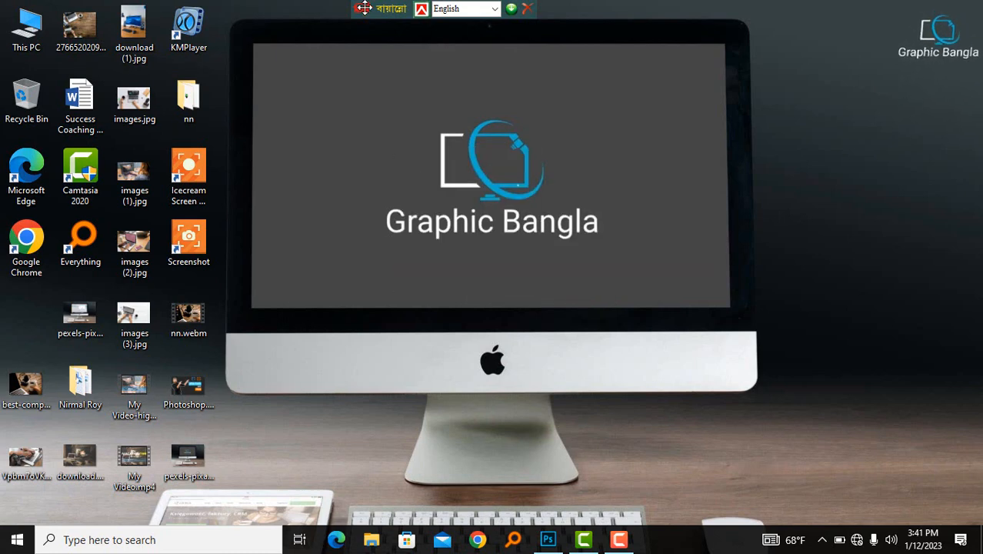
drag(360, 6, 405, 7)
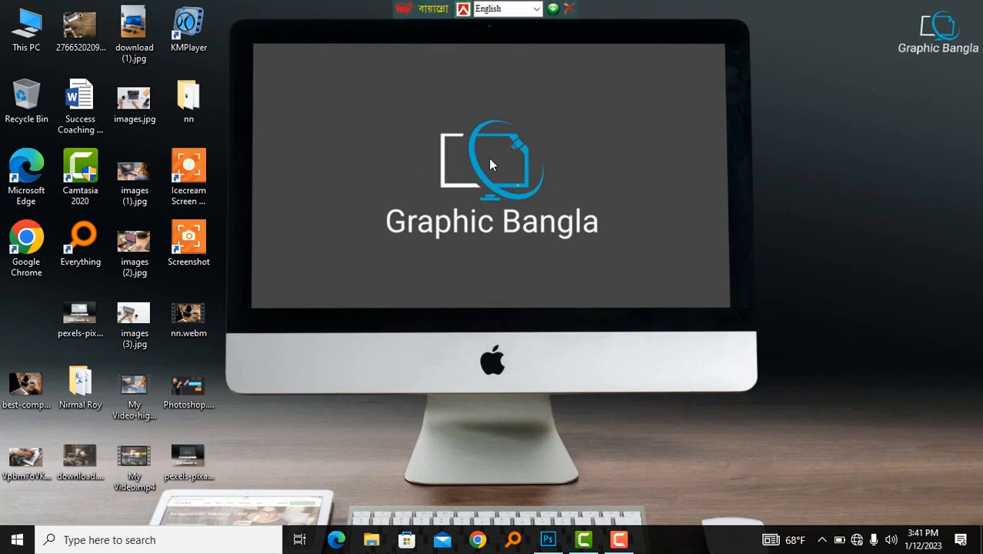
right_click(471, 130)
click(510, 172)
right_click(470, 154)
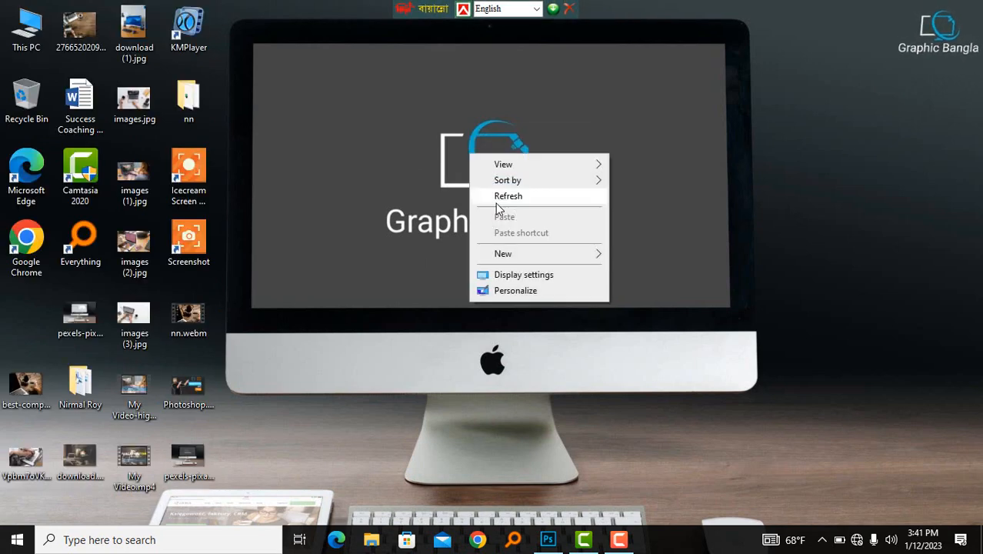
click(497, 198)
right_click(483, 180)
click(513, 223)
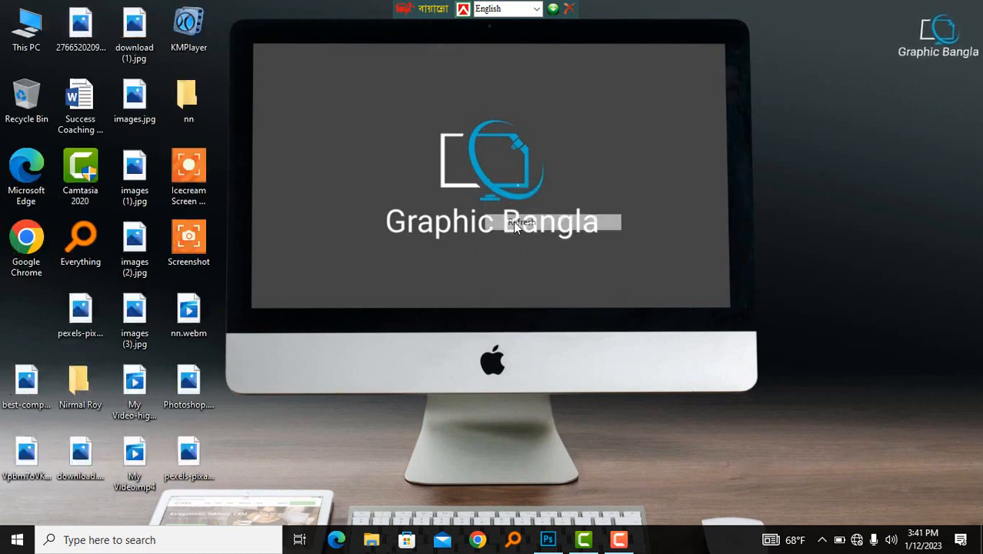
right_click(465, 167)
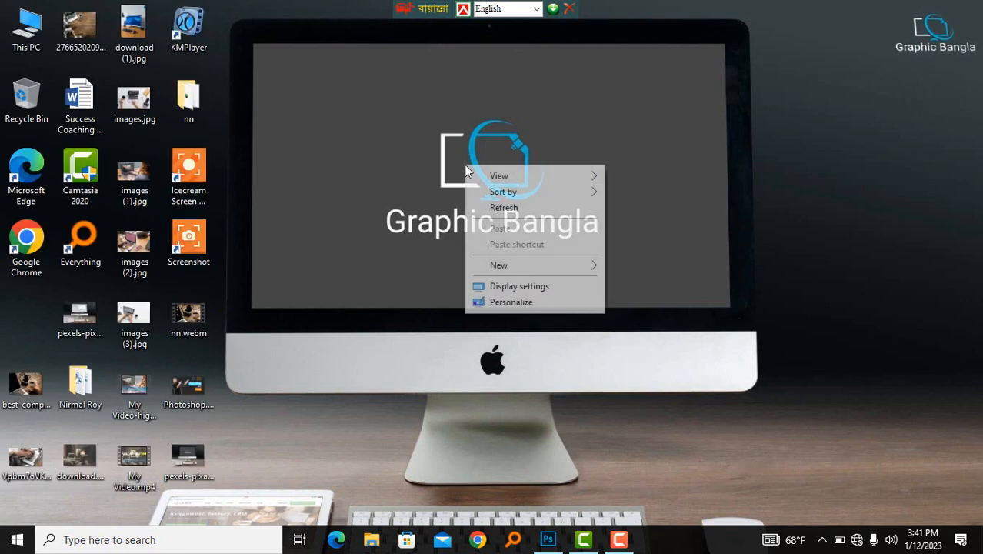
click(502, 208)
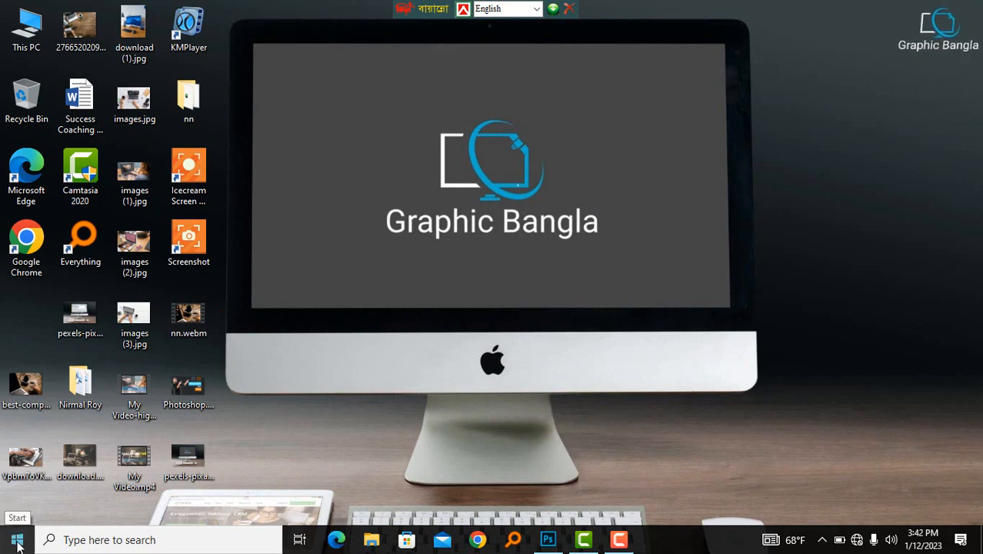
click(550, 539)
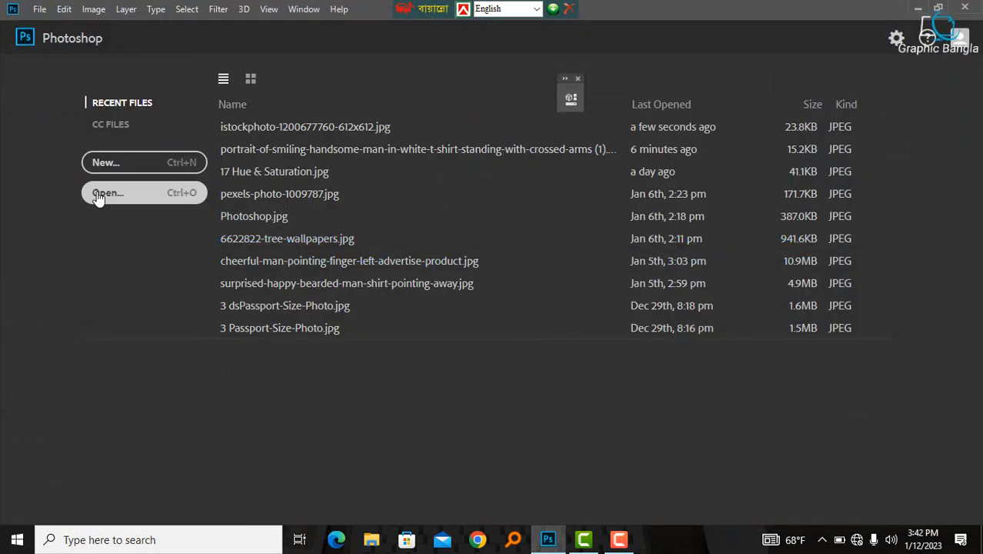
click(99, 198)
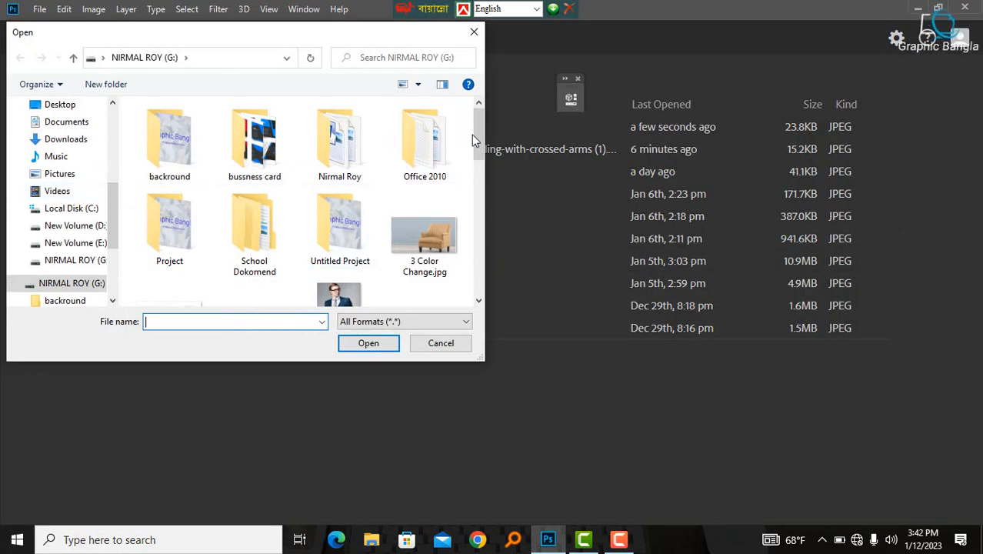
drag(479, 135, 472, 234)
click(327, 189)
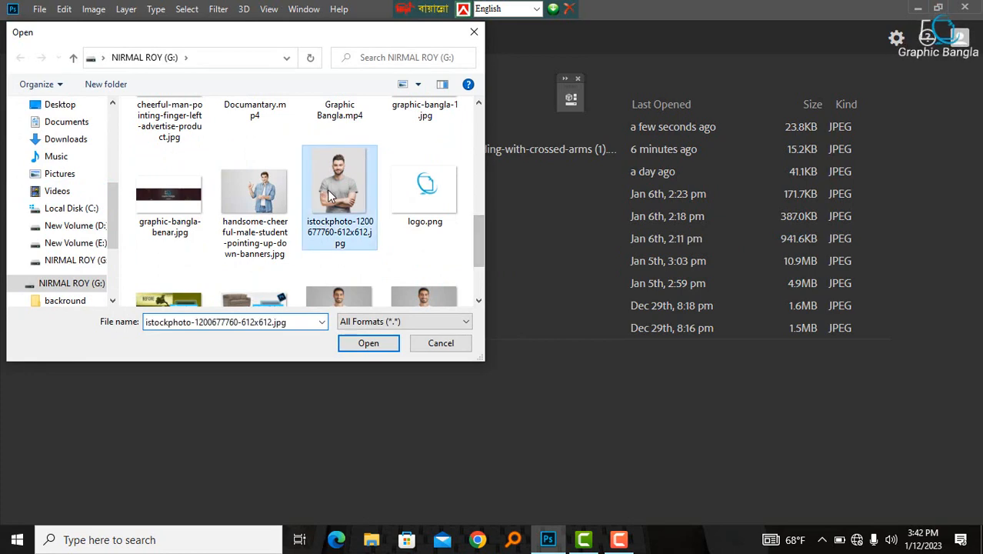
click(377, 336)
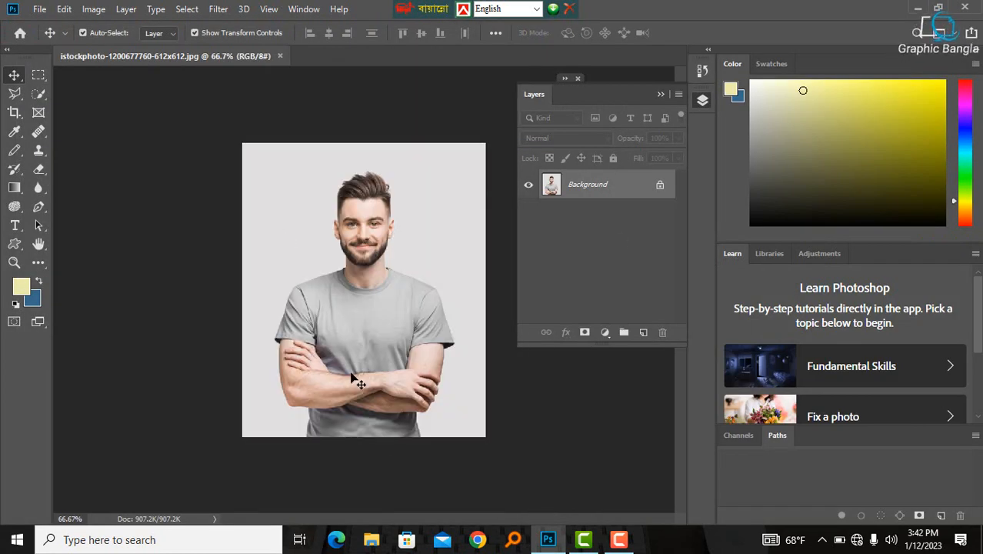
- Unlock the Background layer so it becomes an editable regular layer
key(ctrl)
ctrl+click(349, 266)
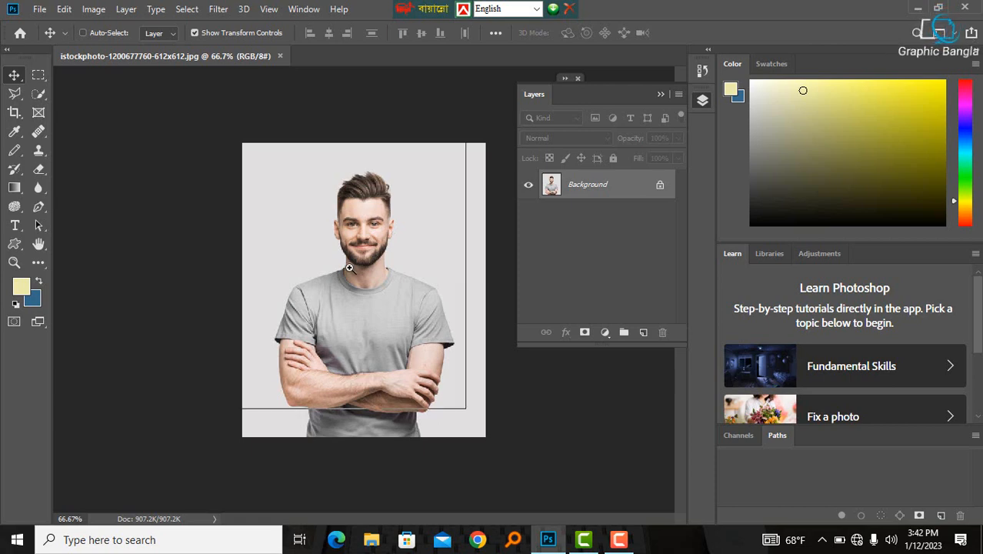
ctrl+click(387, 251)
drag(356, 210, 370, 309)
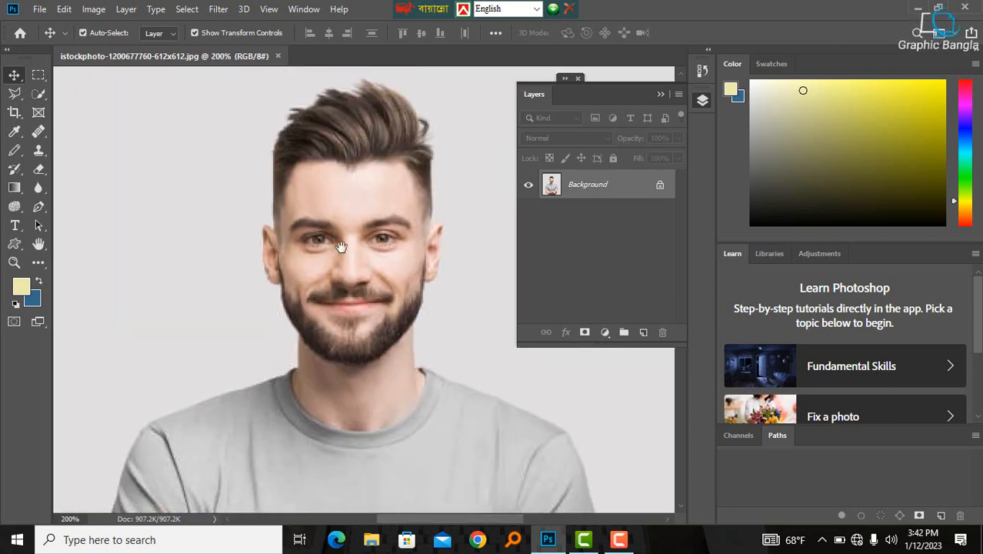
drag(341, 244, 299, 181)
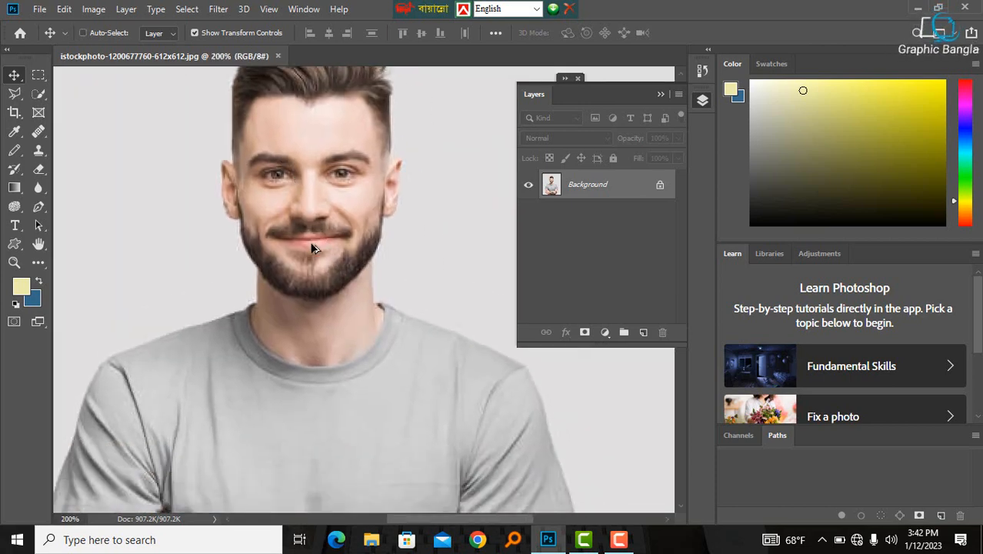
ctrl+alt+click(313, 263)
ctrl+alt+click(313, 264)
drag(313, 264, 434, 410)
click(659, 185)
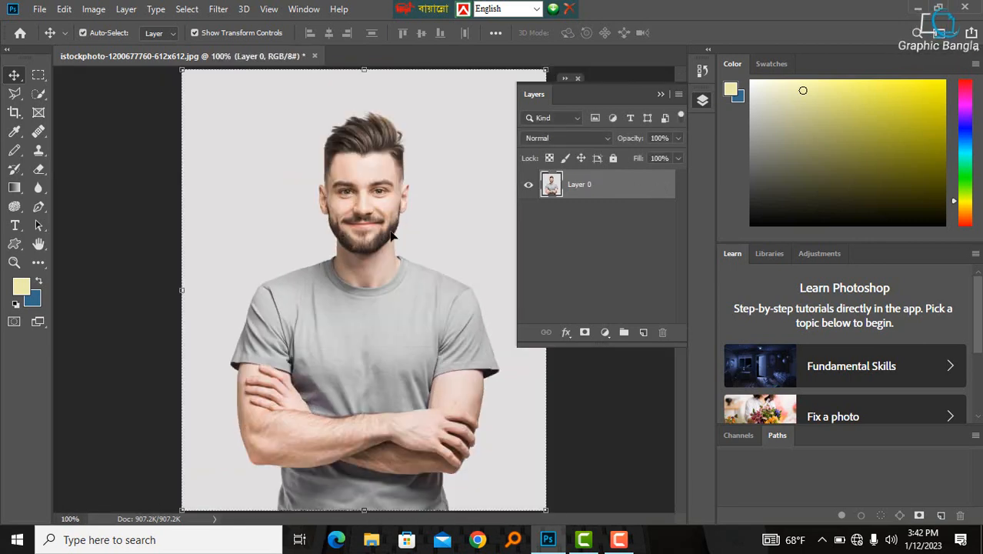
click(92, 10)
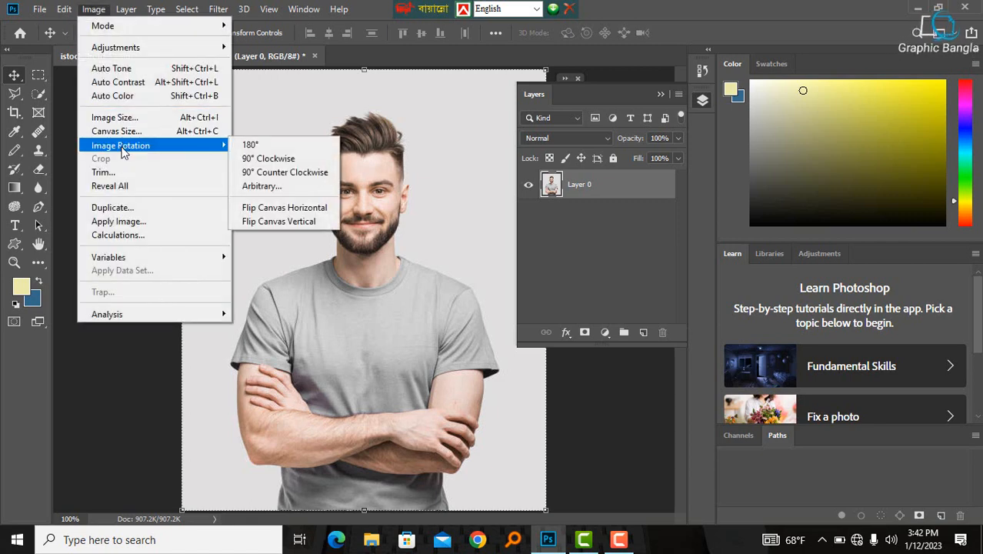
click(117, 132)
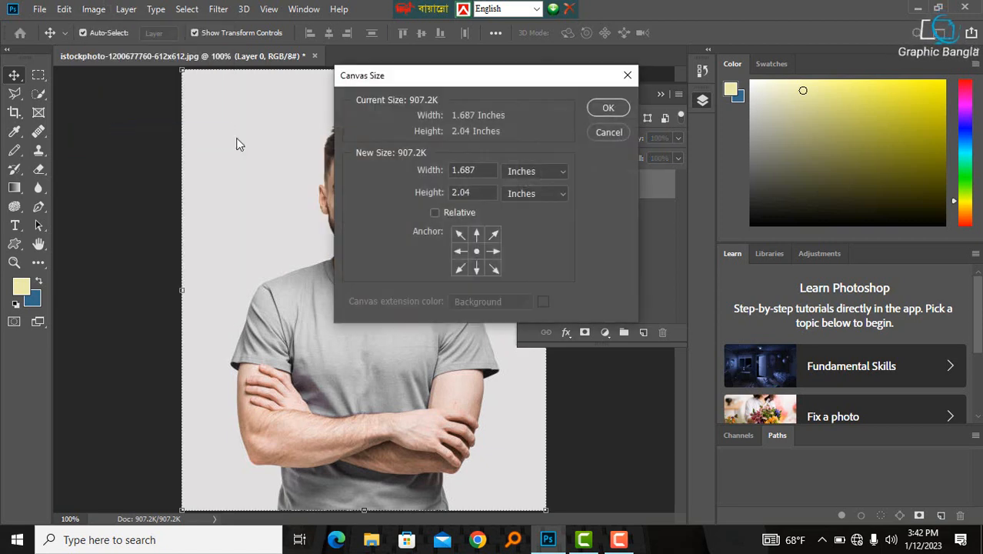
click(627, 75)
- Set the image resolution to 500 pixels/inch in the Image Size dialog
click(93, 9)
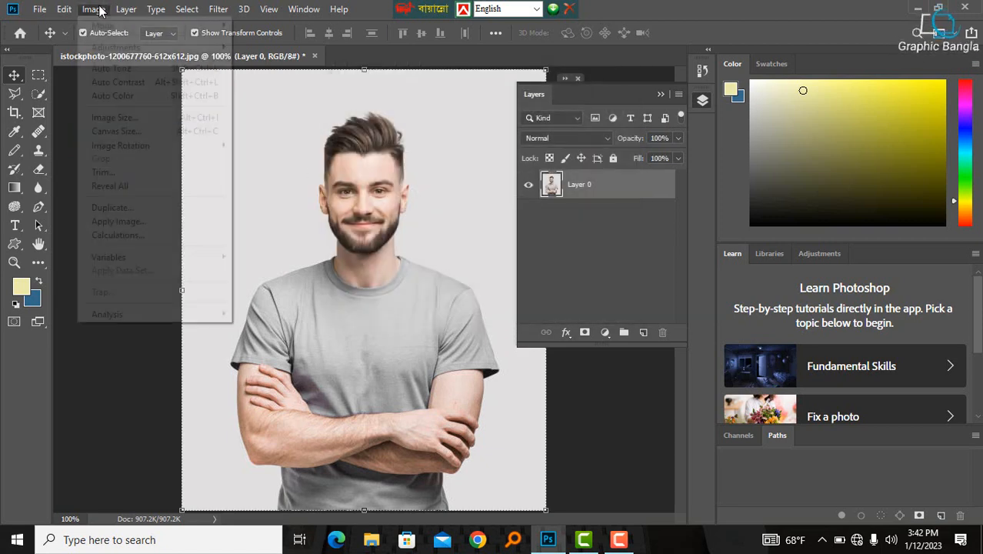
click(107, 117)
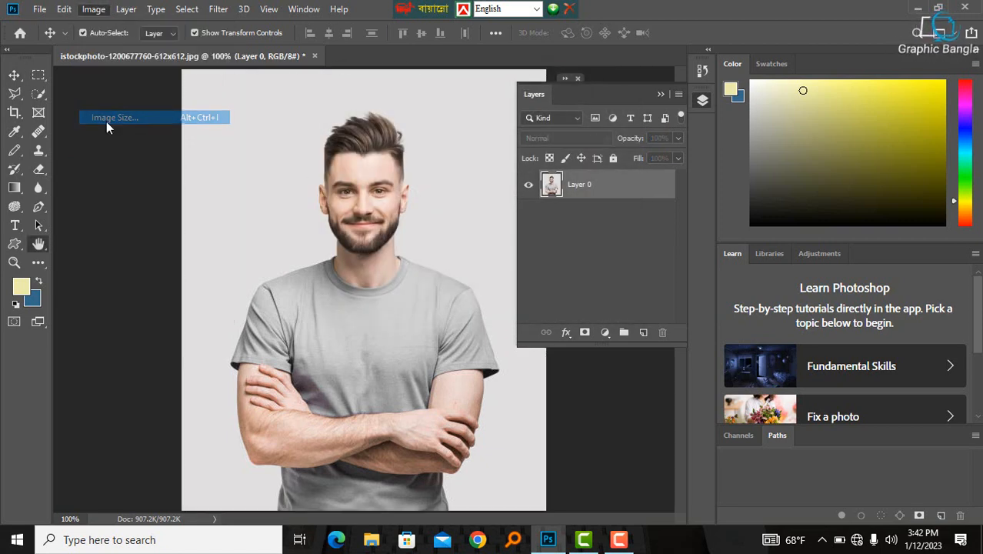
click(585, 207)
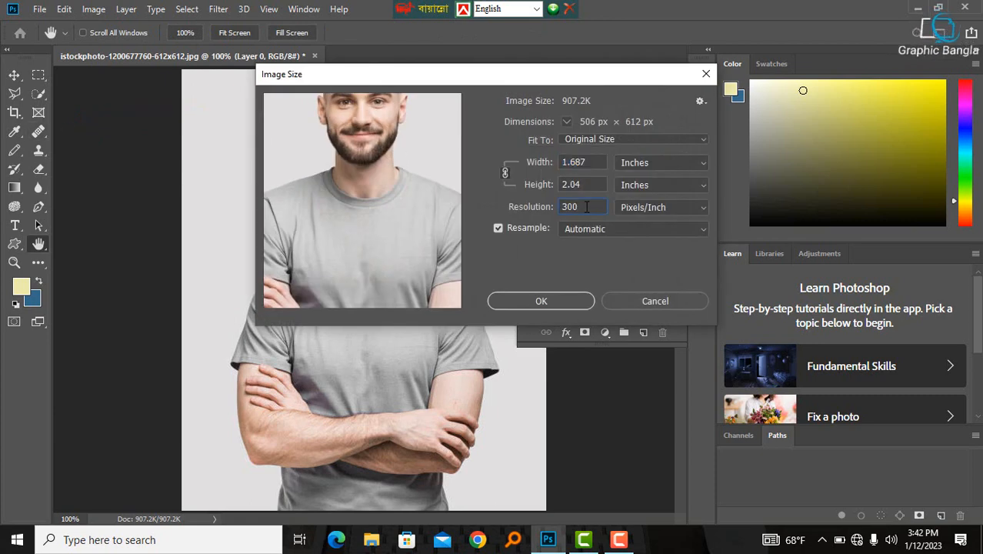
key(BackSpace)
key(BackSpace)
key(BackSpace)
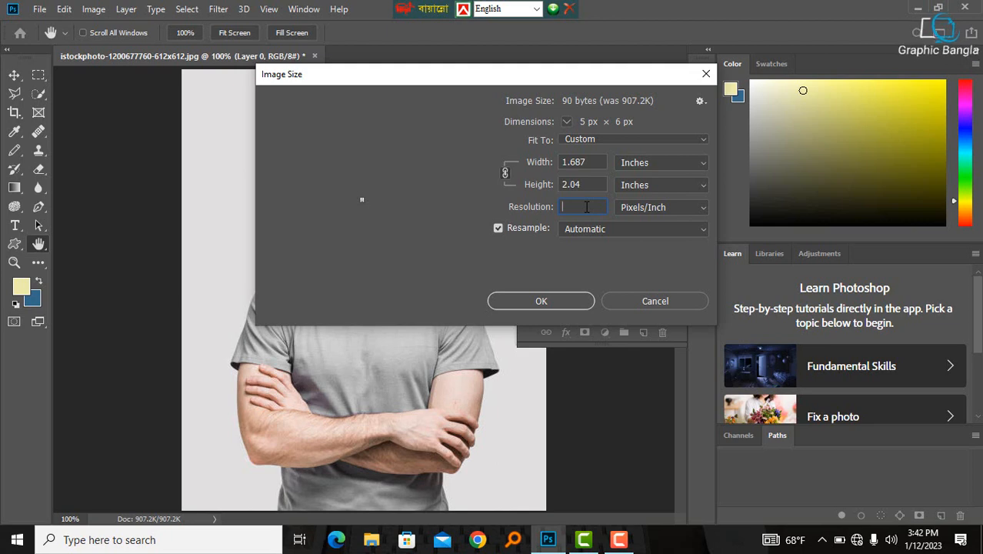
text(500)
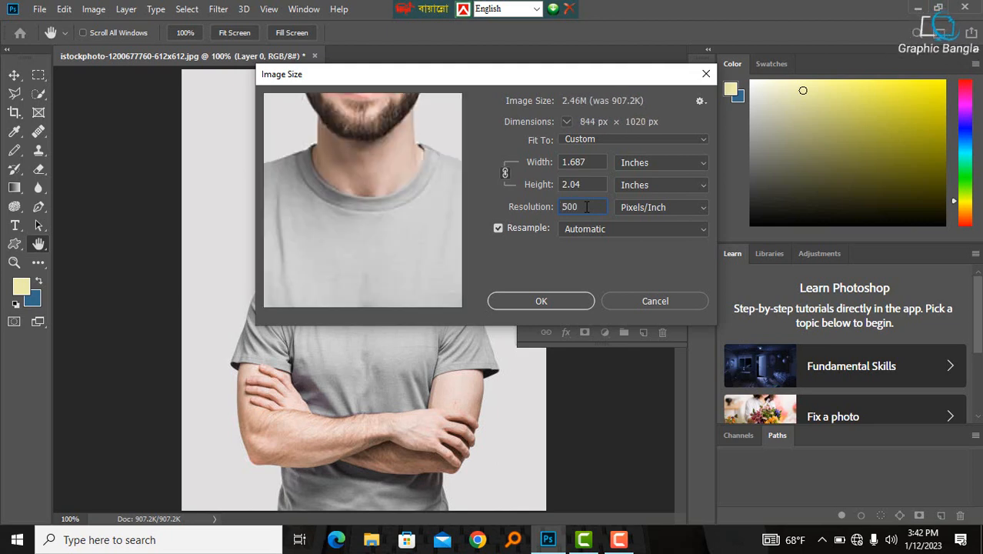
key(Return)
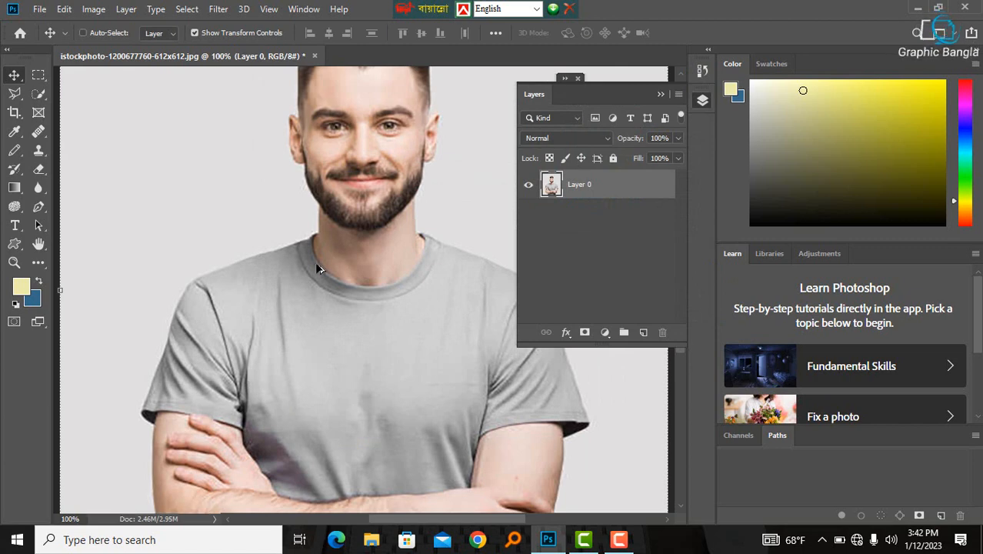
ctrl+alt+click(352, 269)
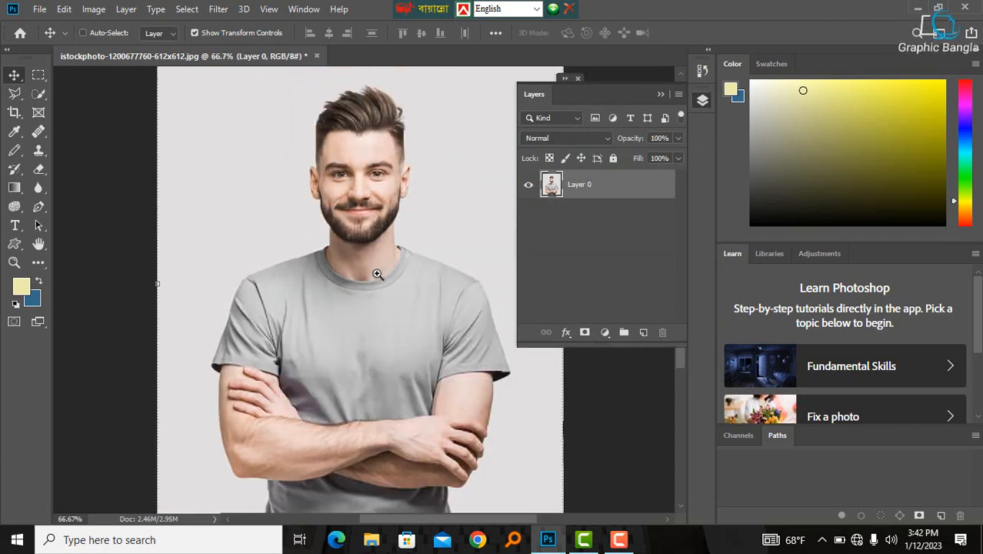
key(ctrl+minus)
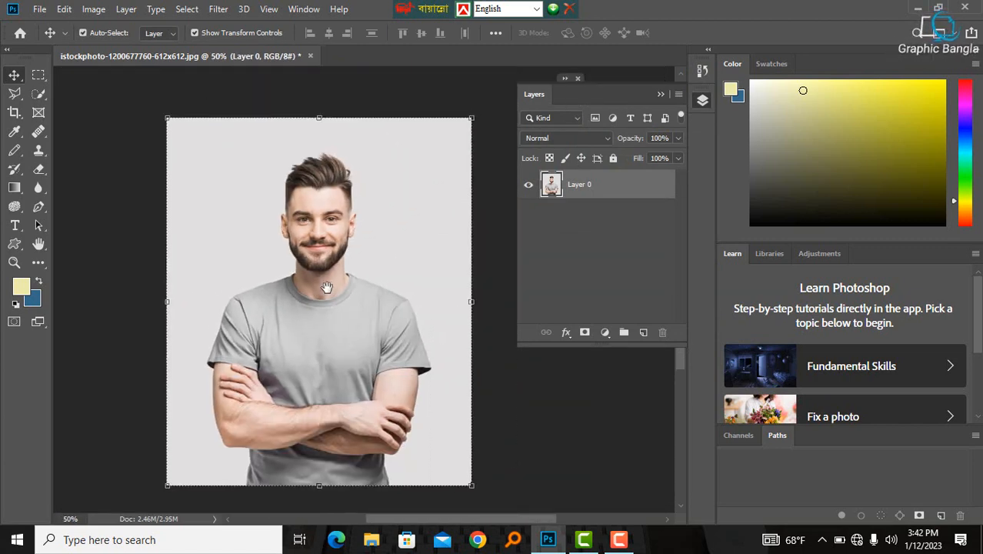
click(492, 223)
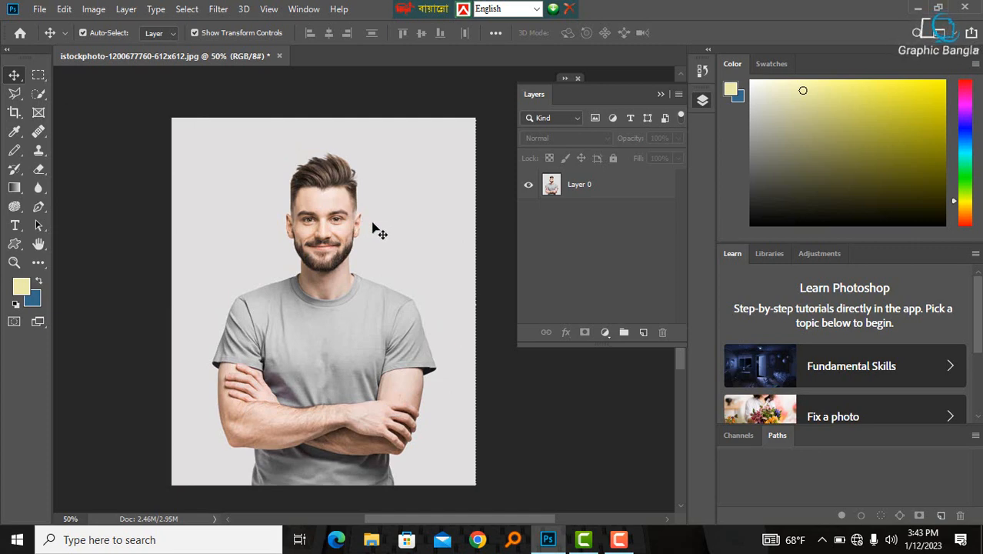
- Start the Crop tool with the 8.5 x 11 in 300 ppi preset and set the crop width to 1.5 in
click(14, 114)
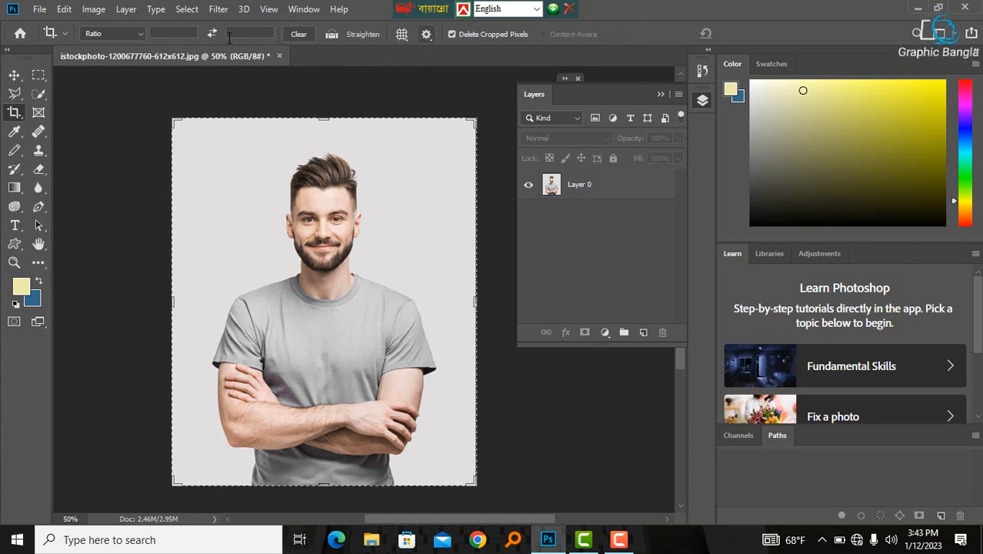
click(137, 34)
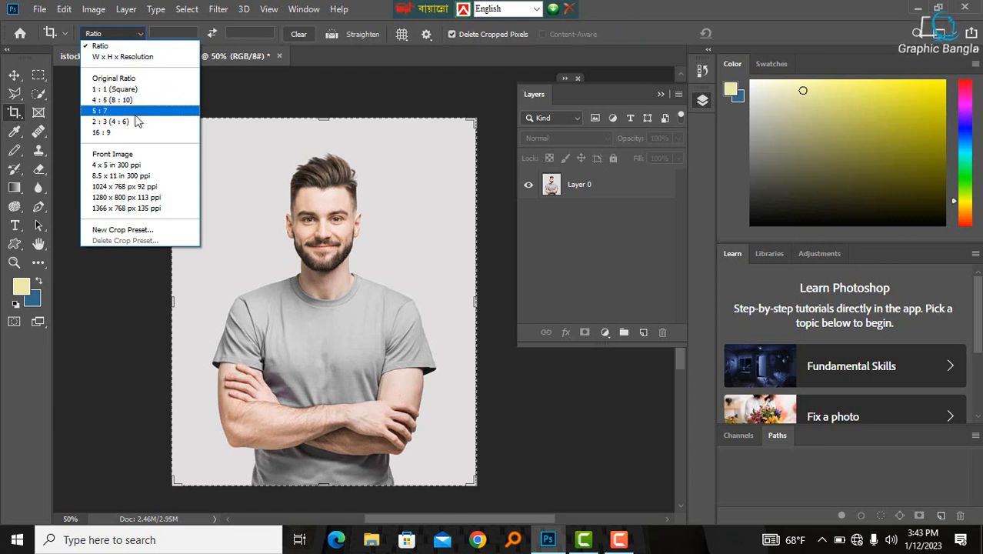
click(135, 176)
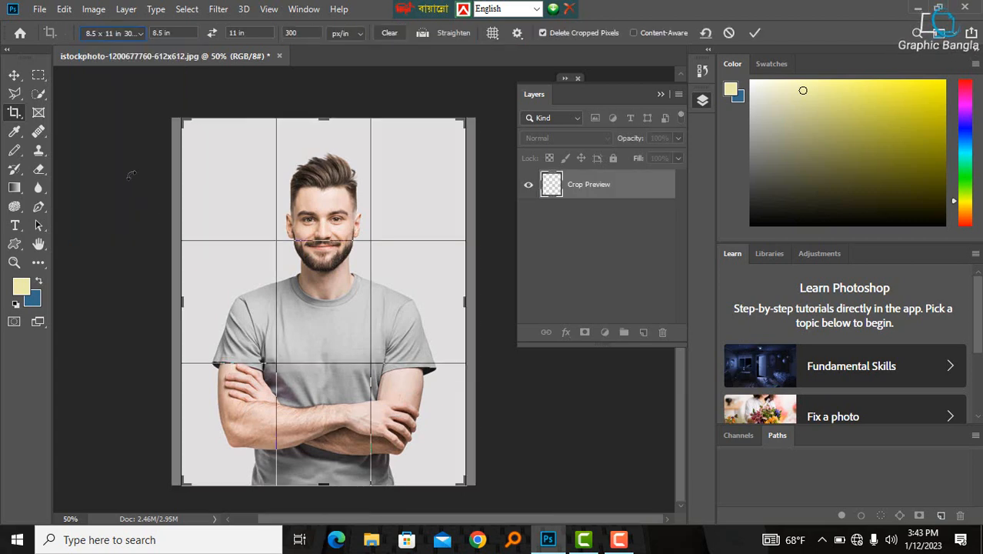
click(163, 32)
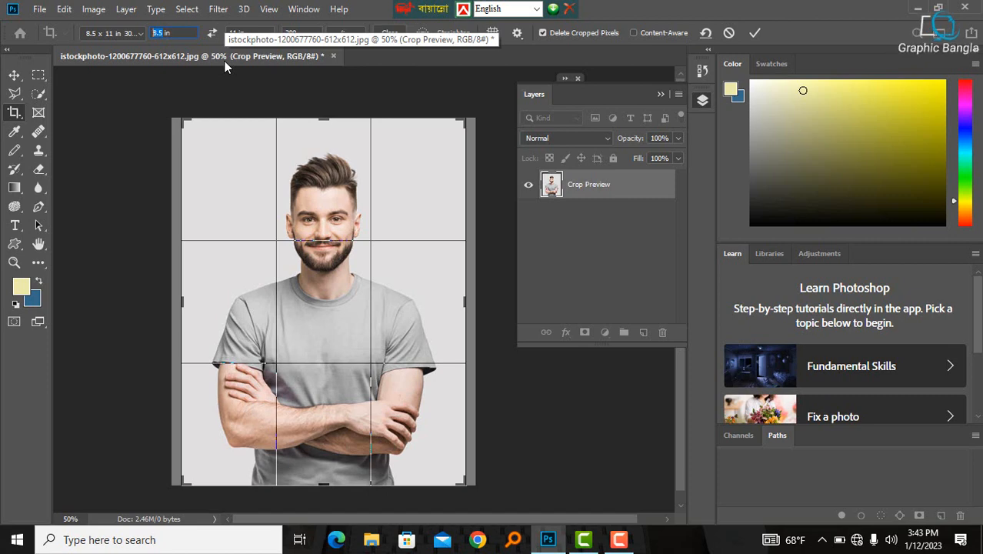
text(1.5)
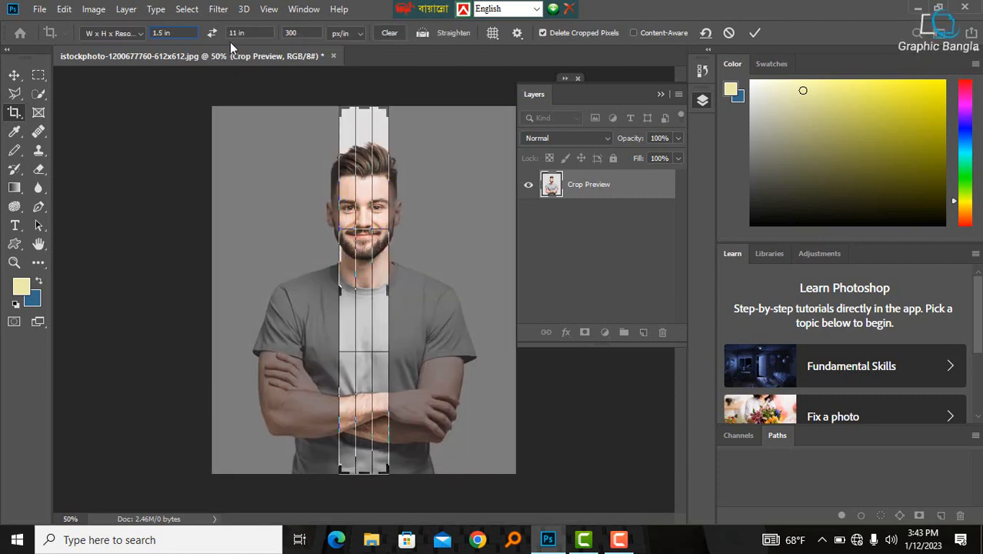
- Set the crop height to 1.9 in and apply the crop
drag(237, 35, 221, 36)
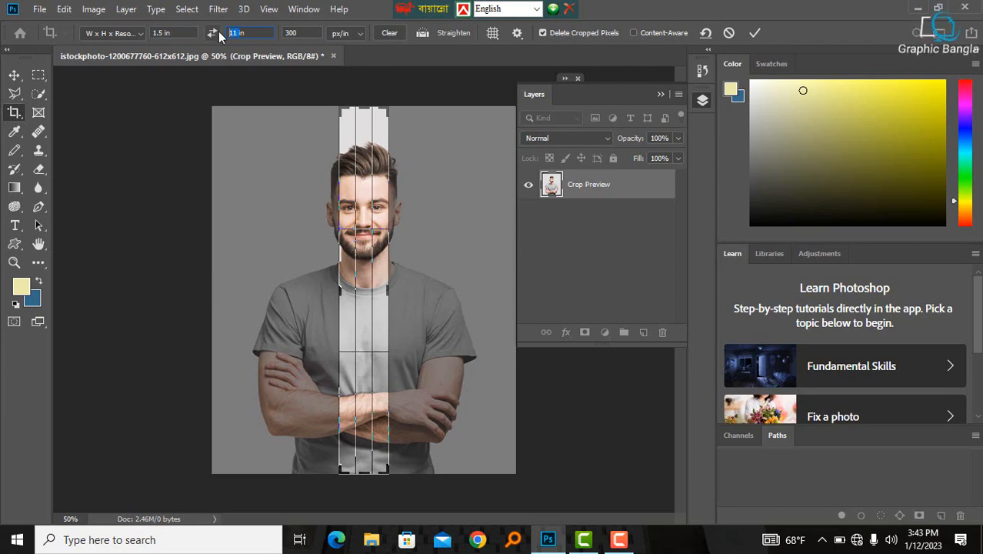
text(1in)
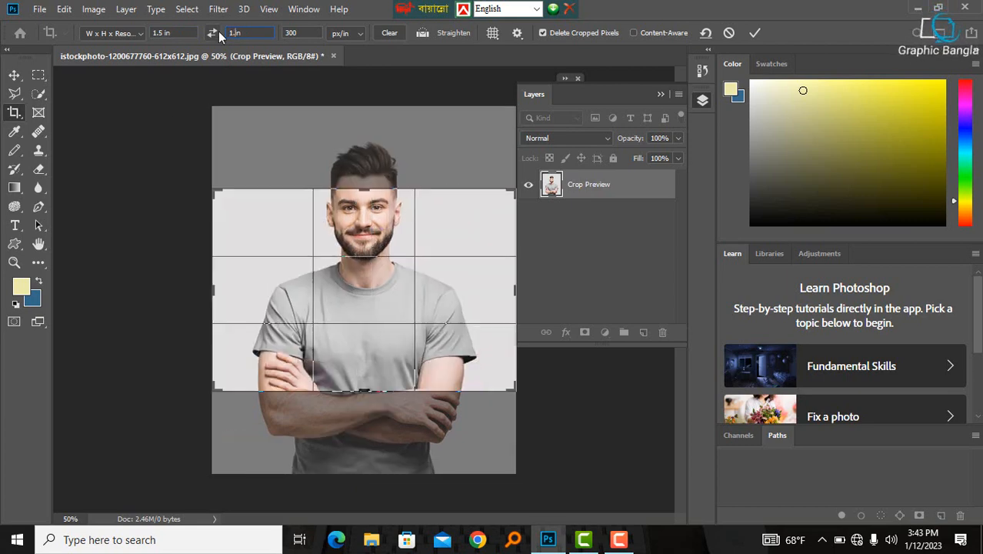
key(Left)
key(Left)
text(.9)
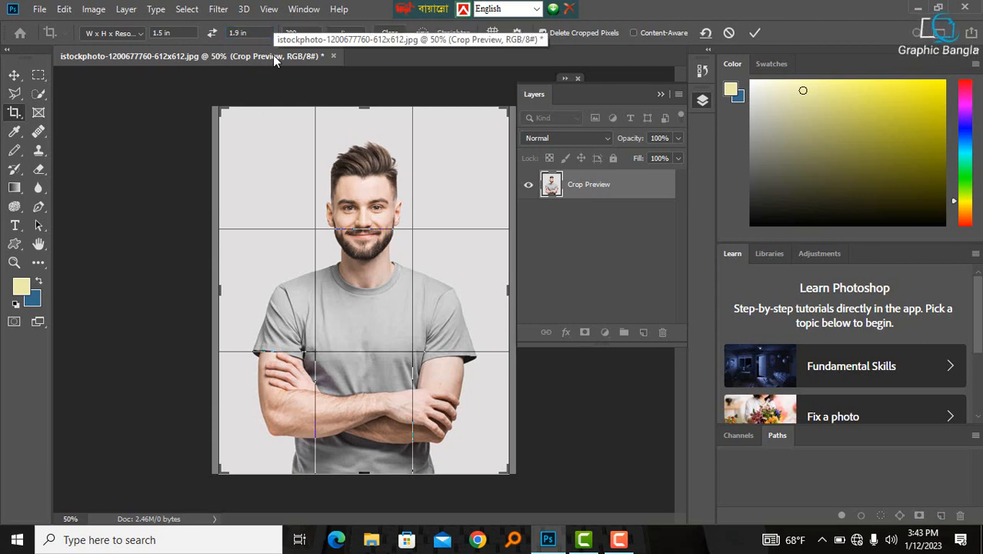
click(755, 32)
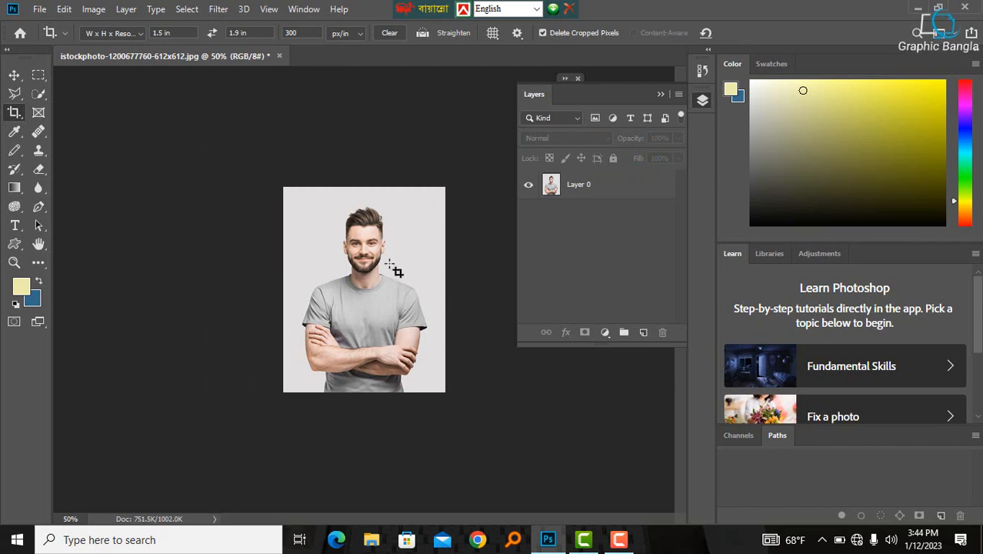
- Crop the photo with the 1.5 x 1.9 in crop box framing the head and upper shoulders, and commit the crop
ctrl+click(357, 225)
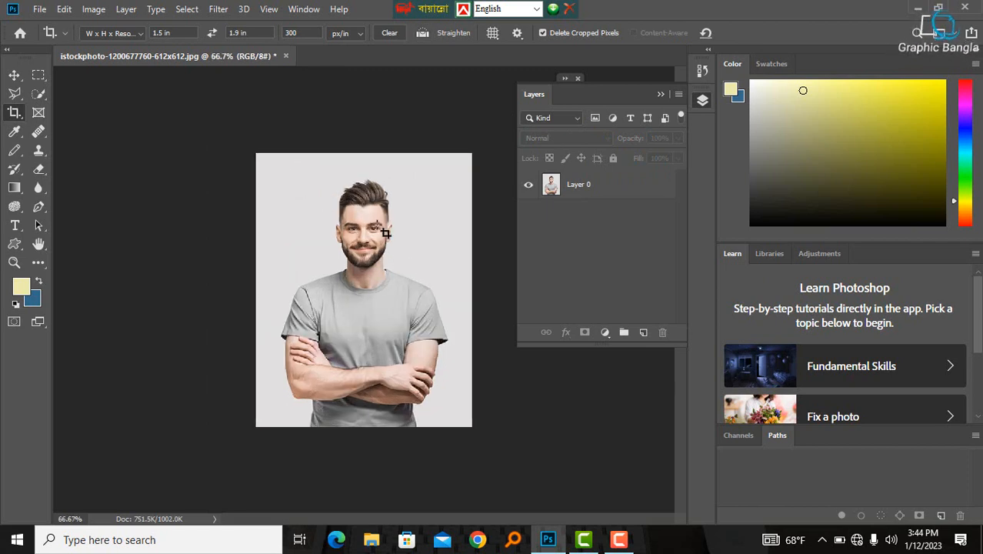
drag(264, 165, 369, 307)
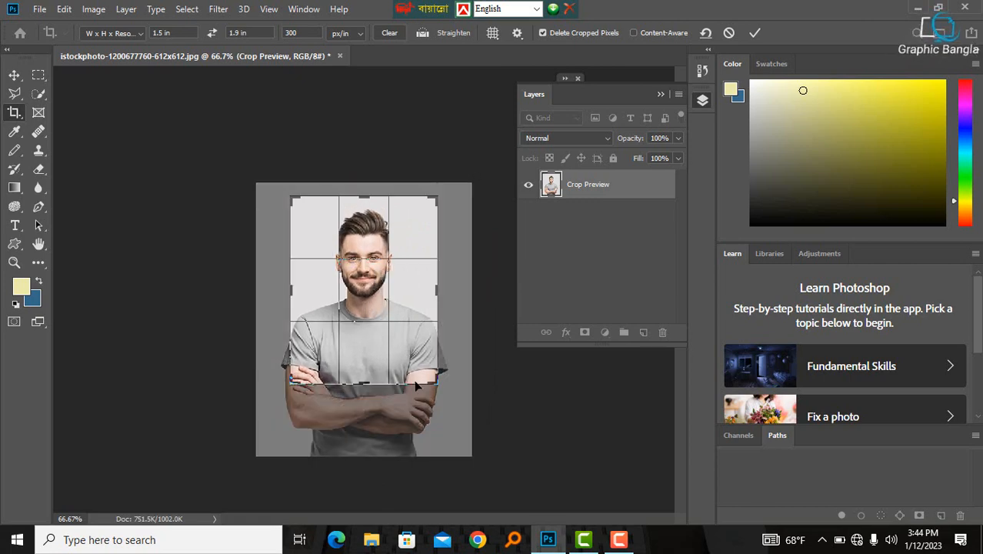
drag(433, 379, 366, 332)
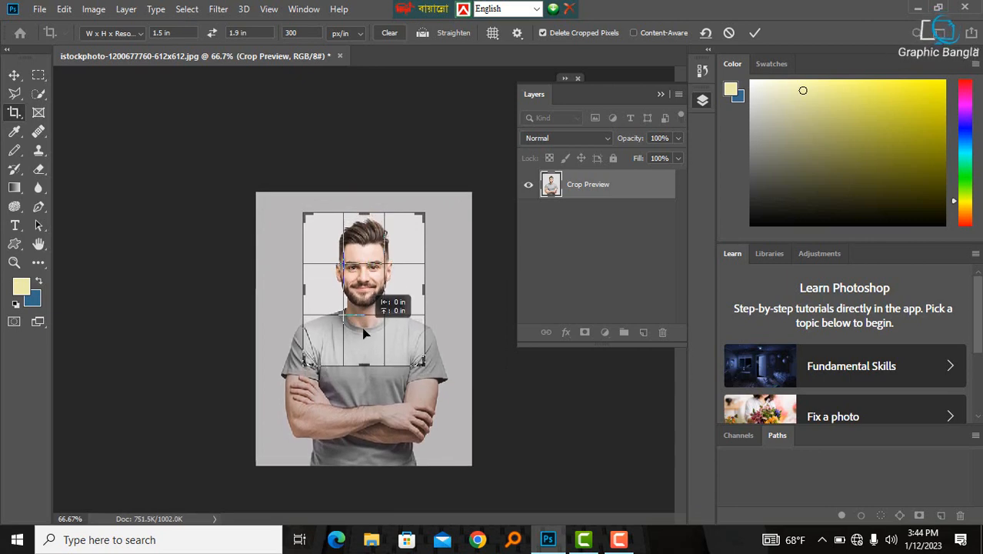
click(754, 33)
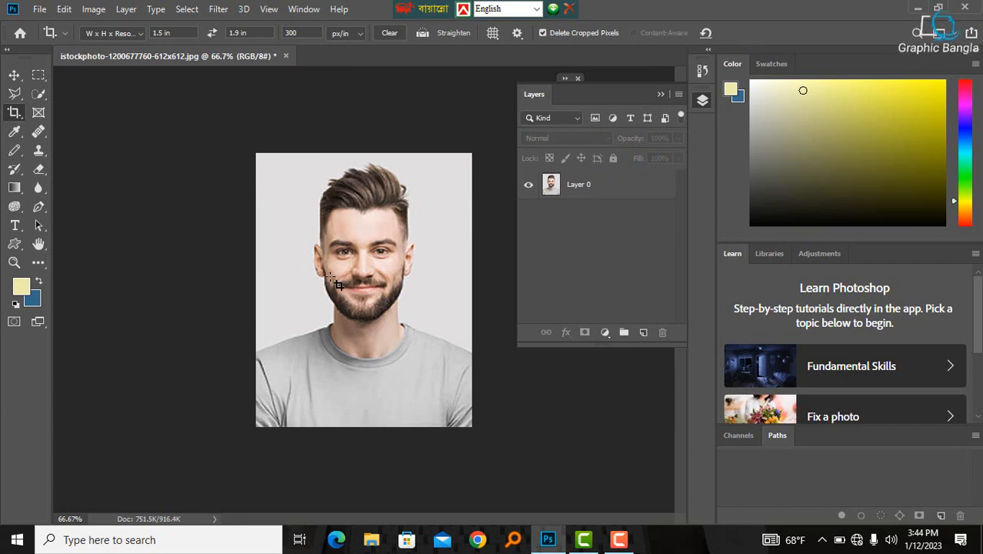
- Start a Pen tool path at the left-hand shoulder edge of the photo and place anchors along the shoulder
ctrl+click(365, 275)
ctrl+alt+click(365, 274)
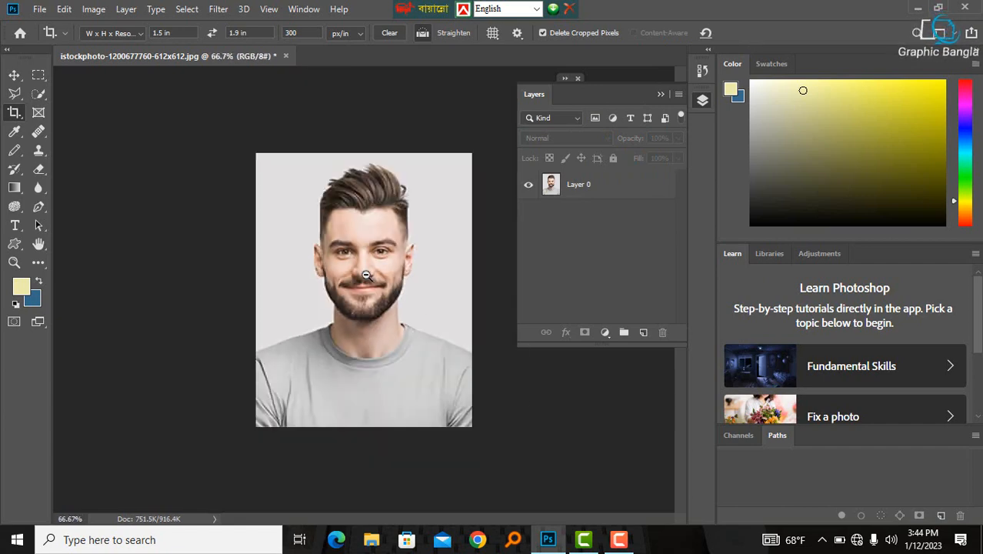
ctrl+click(369, 291)
ctrl+alt+click(400, 294)
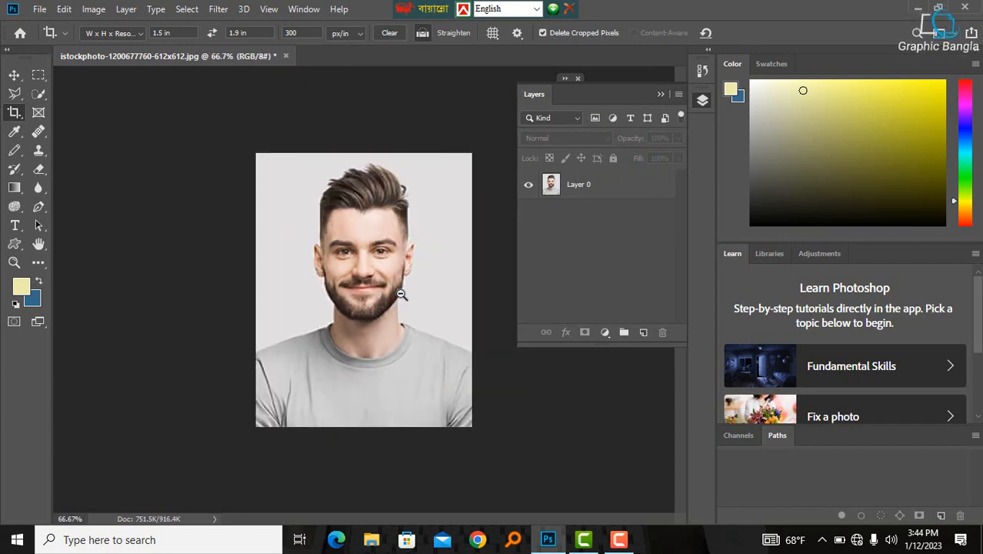
ctrl+click(401, 295)
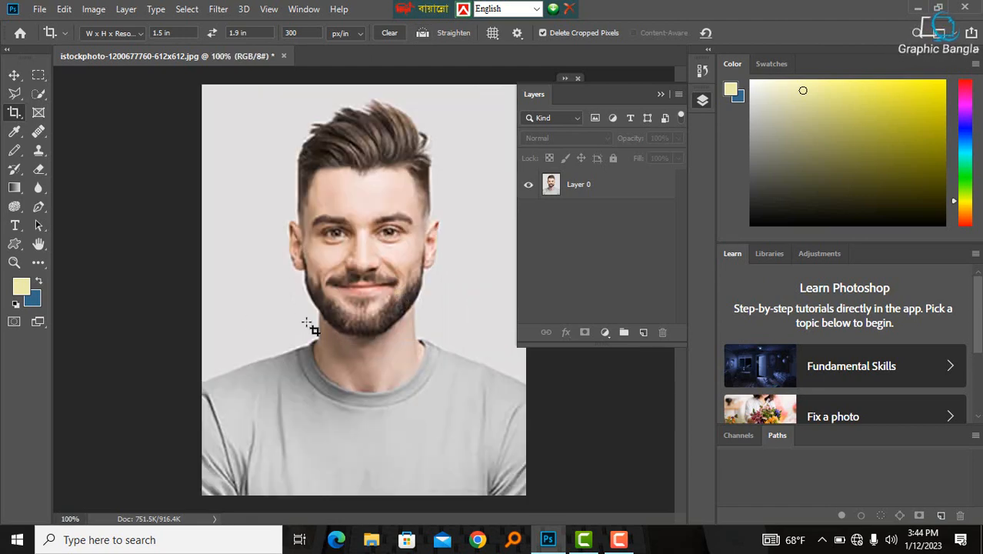
click(14, 75)
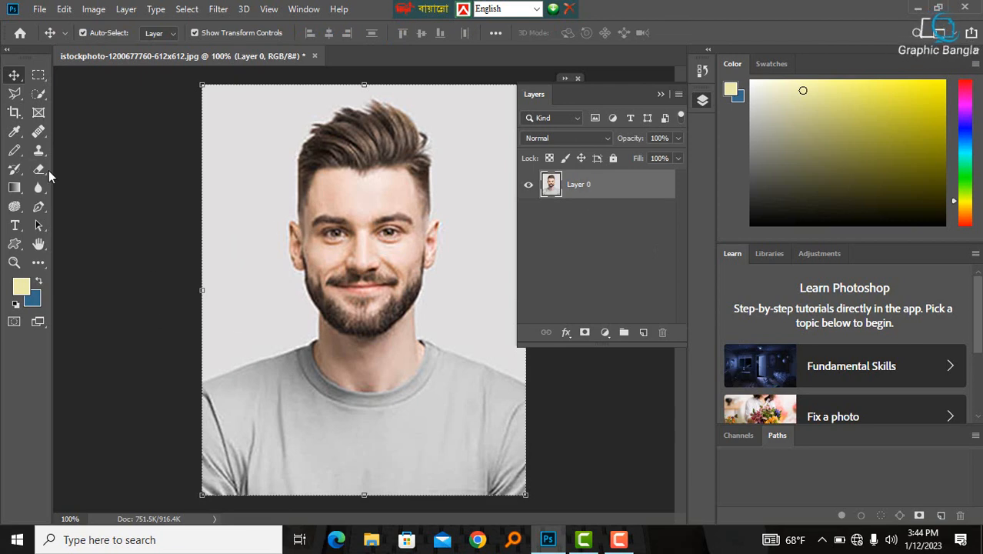
click(138, 209)
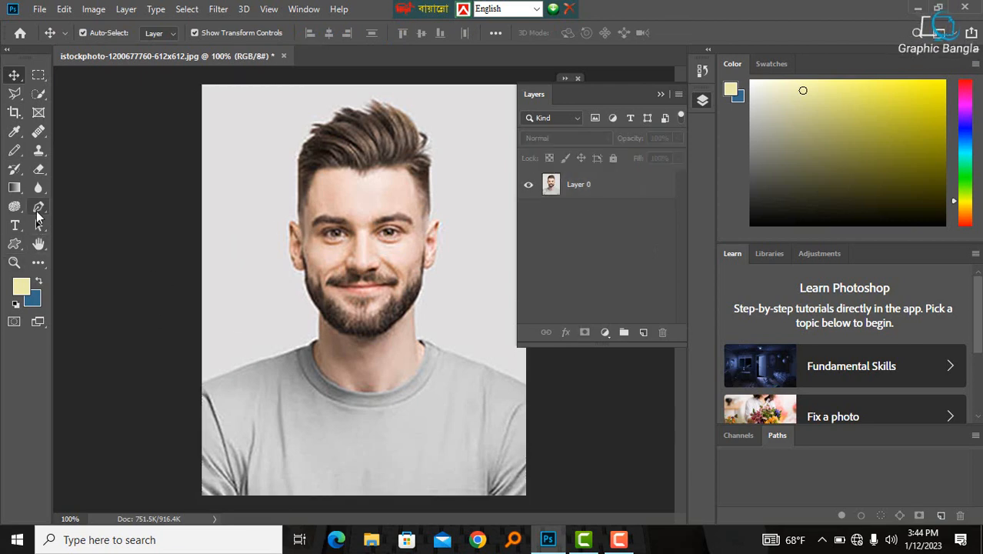
click(38, 206)
ctrl+click(231, 363)
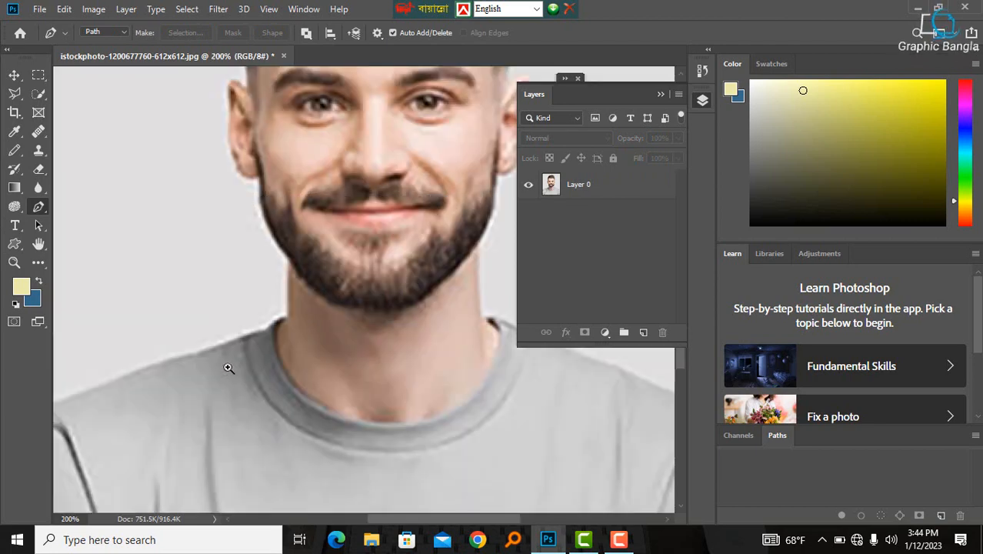
ctrl+click(183, 395)
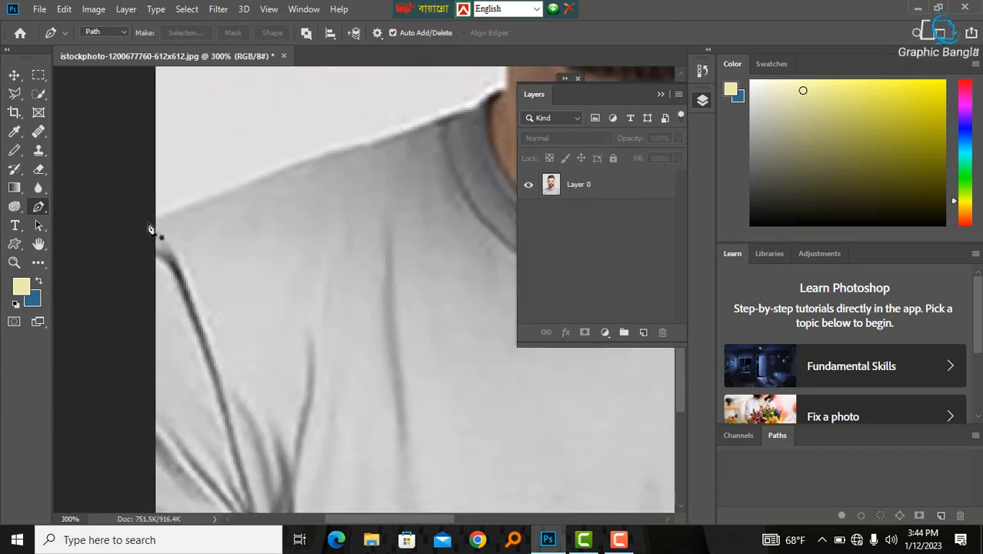
click(146, 222)
drag(322, 157, 348, 148)
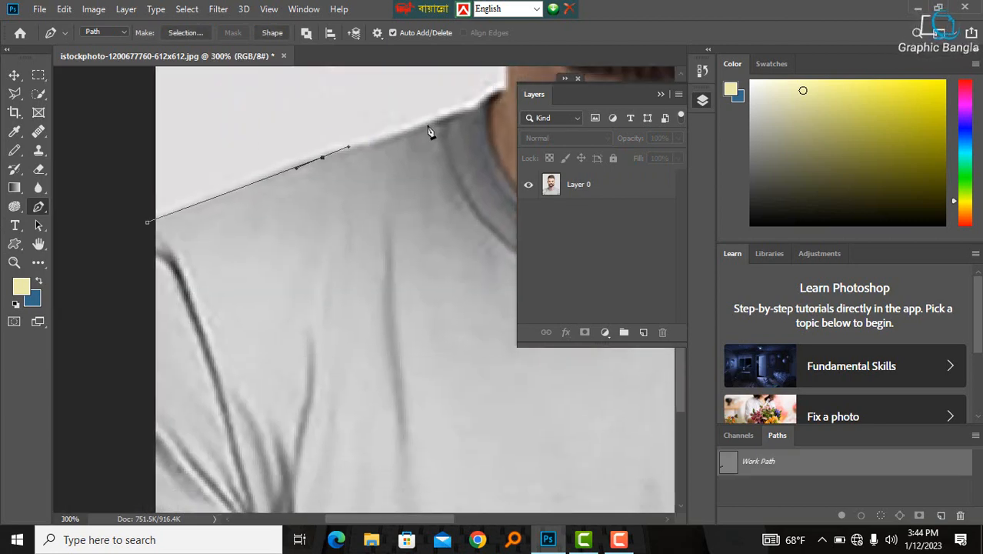
- Continue the path up the side of the neck and jawline to the ear
drag(427, 125, 214, 219)
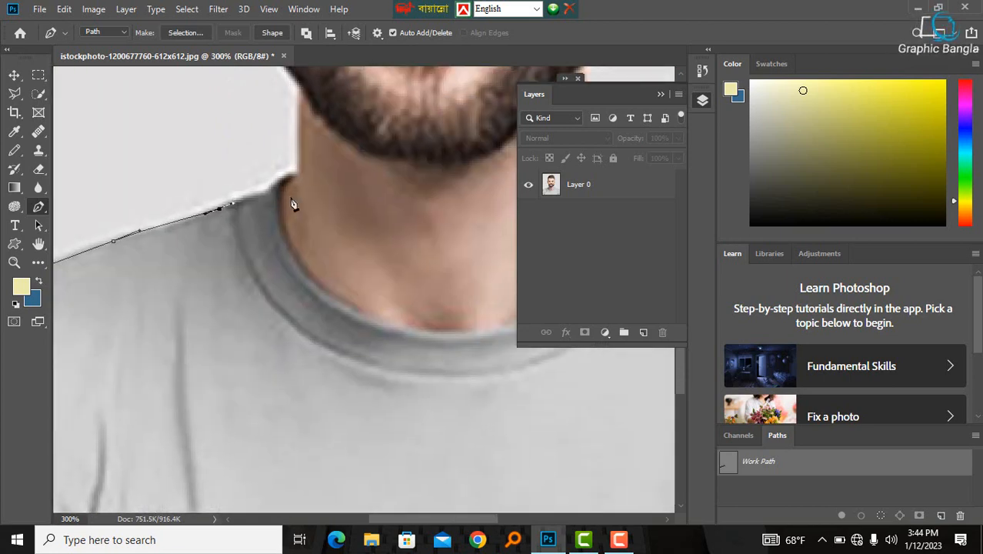
drag(275, 188, 300, 176)
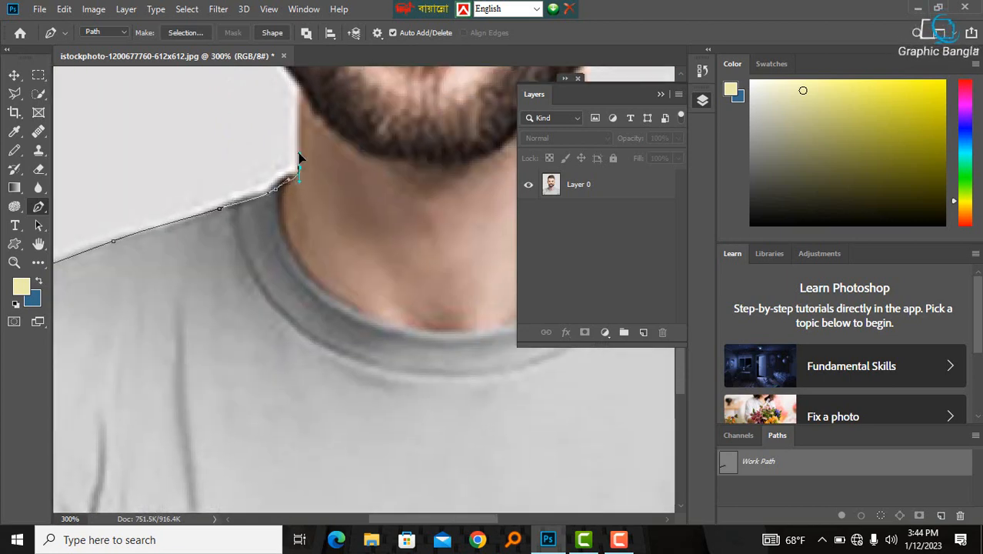
drag(303, 111, 304, 225)
drag(255, 182, 310, 217)
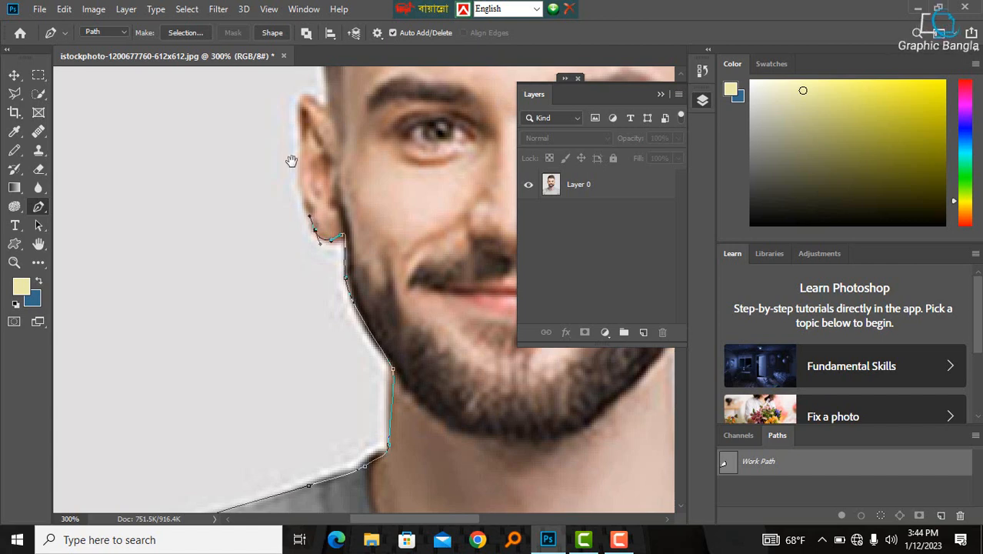
drag(291, 160, 300, 233)
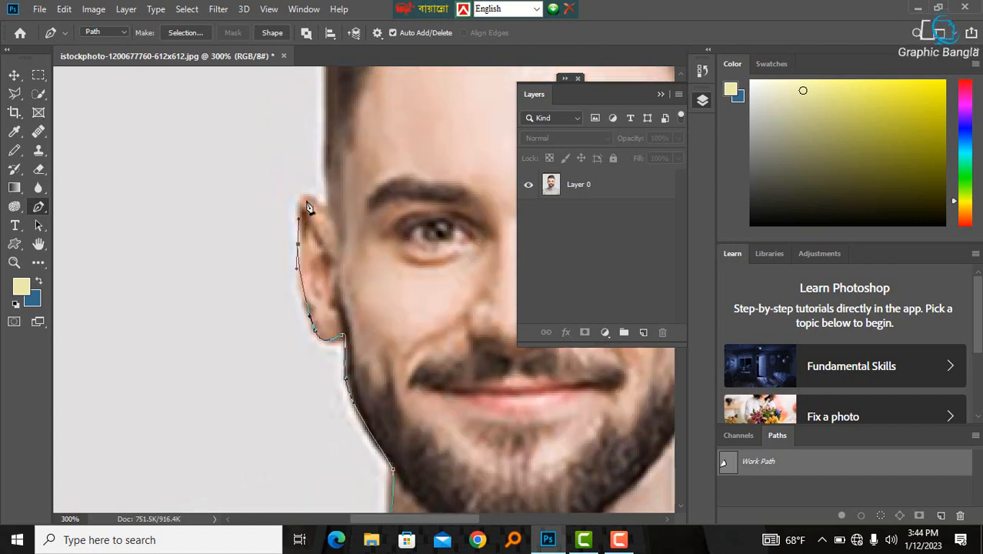
drag(308, 200, 204, 294)
- Trace the path around the top of the hair and down the other side of the head
scroll(332, 237, up, 3)
drag(203, 228, 140, 136)
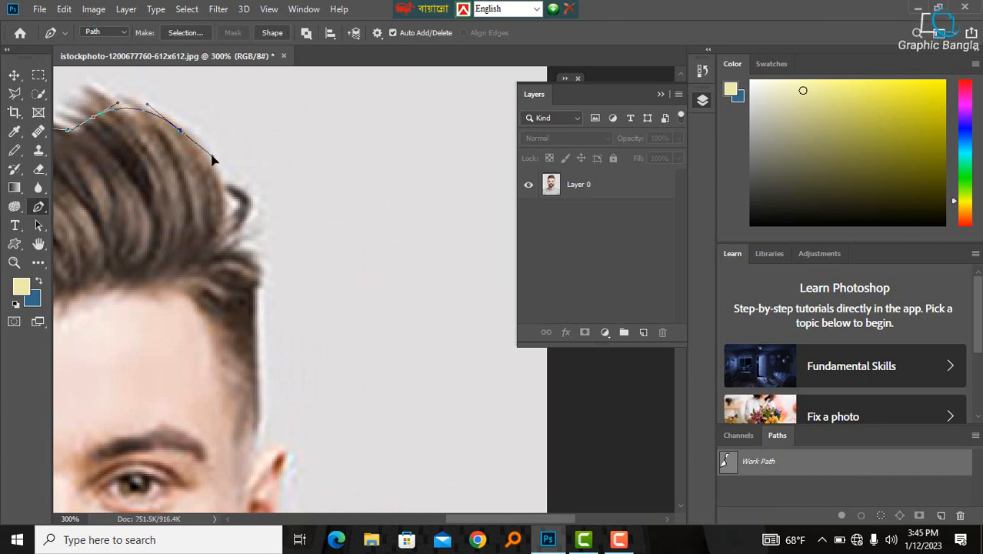
drag(215, 195, 237, 93)
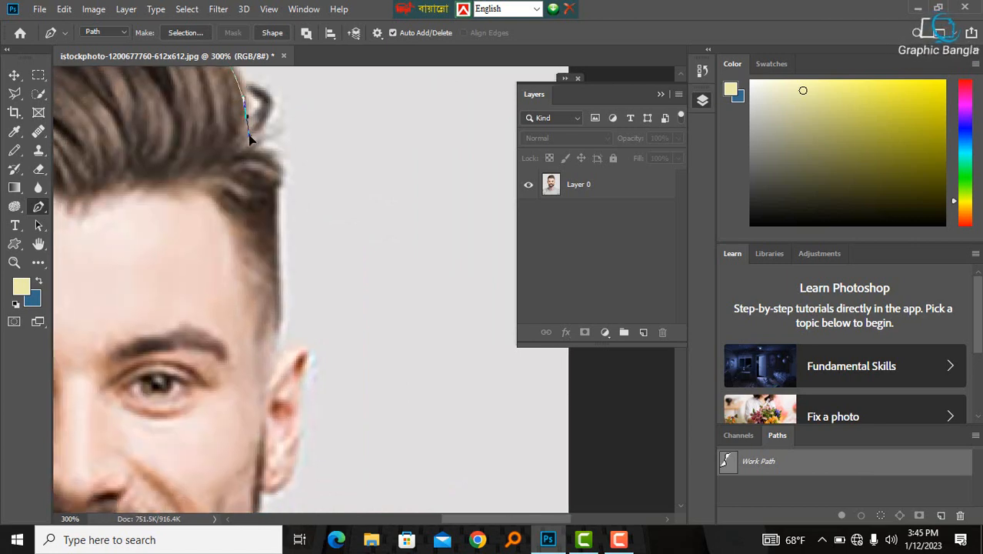
click(264, 154)
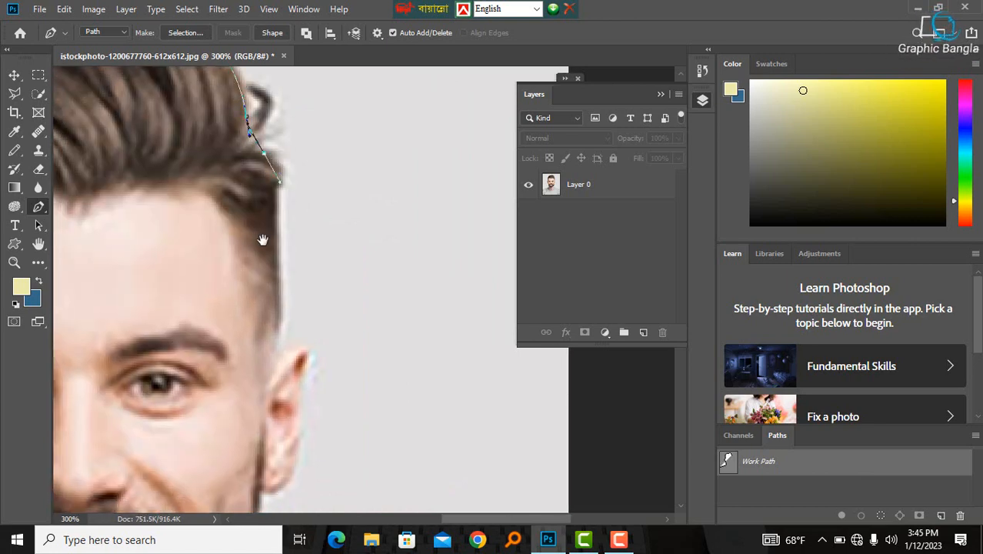
drag(262, 240, 295, 138)
click(290, 180)
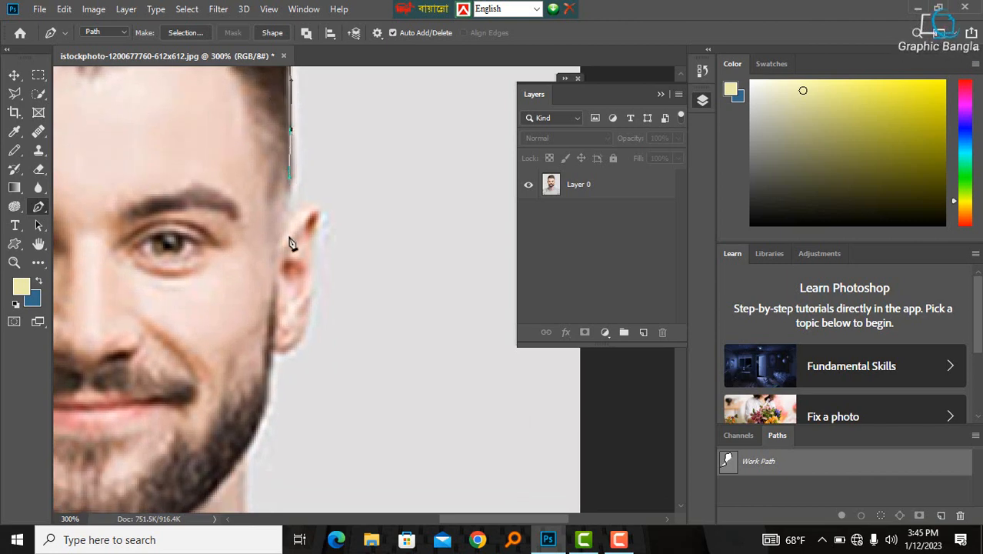
drag(291, 242, 280, 186)
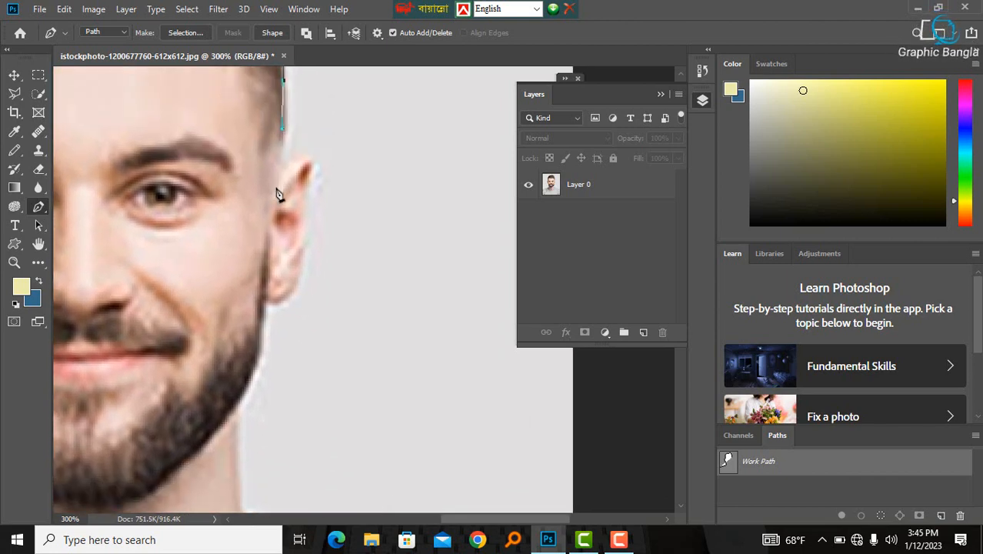
click(272, 197)
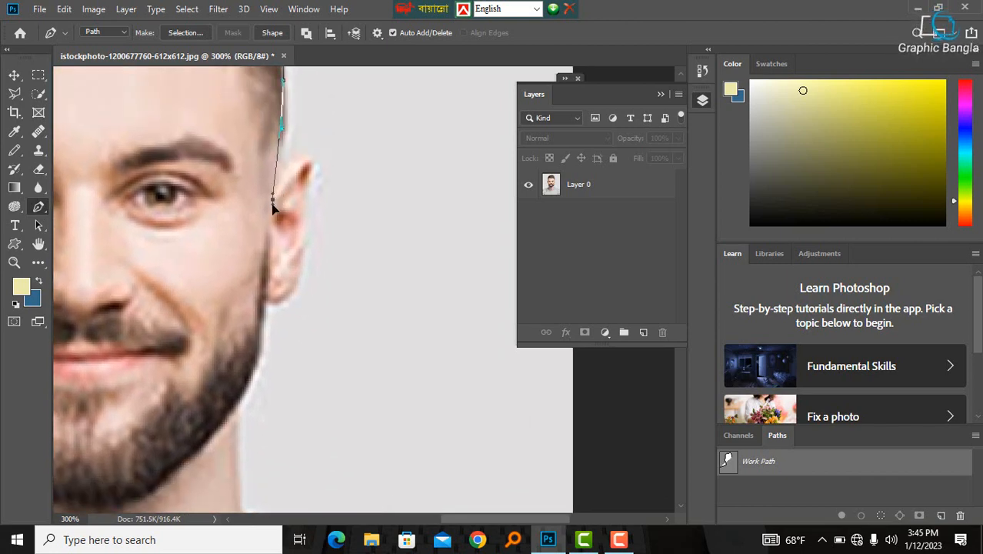
- Continue the path around the ear and down the jaw to the neck, undoing misplaced anchors
click(305, 166)
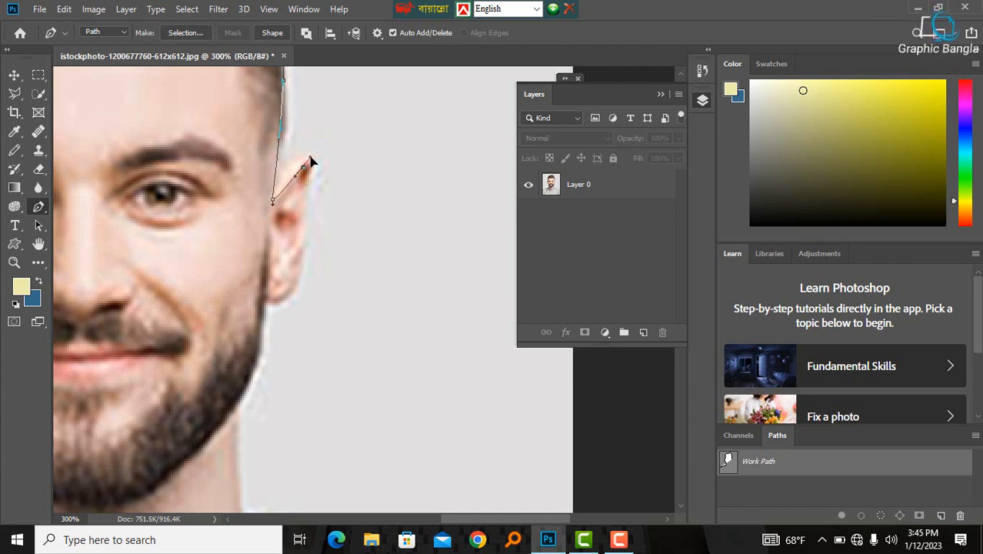
mouse_move(307, 161)
mouse_down()
mouse_move(314, 144)
mouse_move(354, 198)
mouse_move(323, 134)
mouse_move(313, 193)
mouse_move(322, 140)
mouse_move(307, 167)
mouse_up()
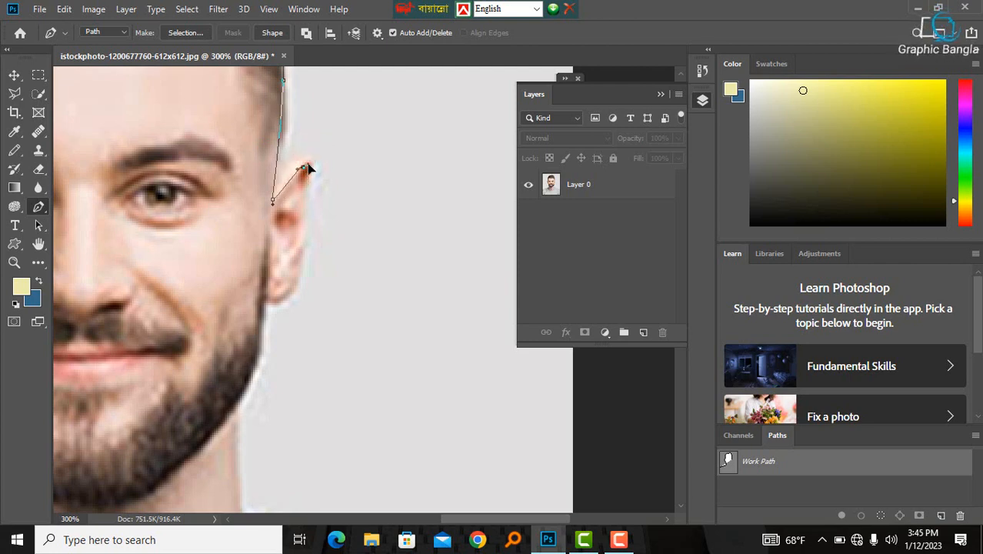
drag(300, 257, 254, 187)
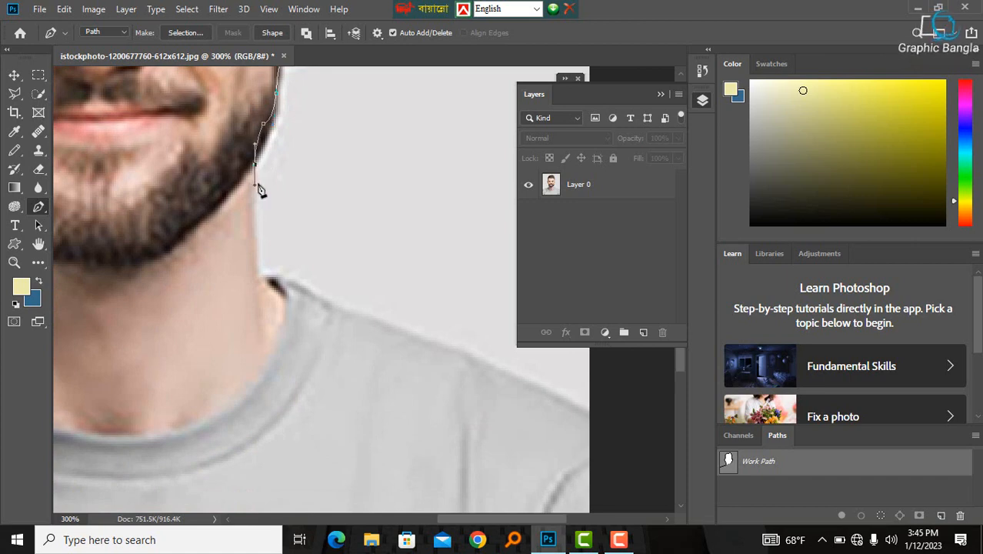
key(ctrl+z)
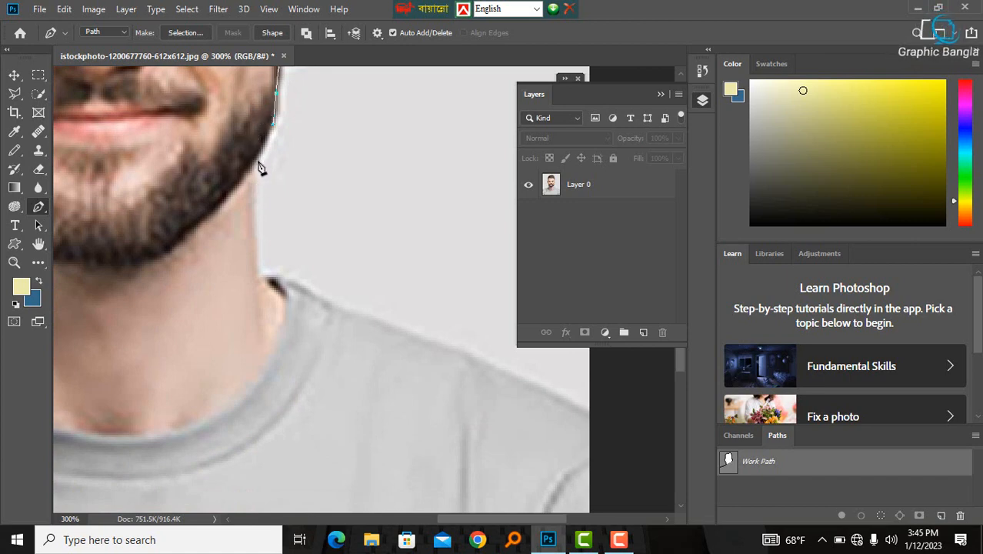
drag(257, 162, 254, 175)
click(259, 262)
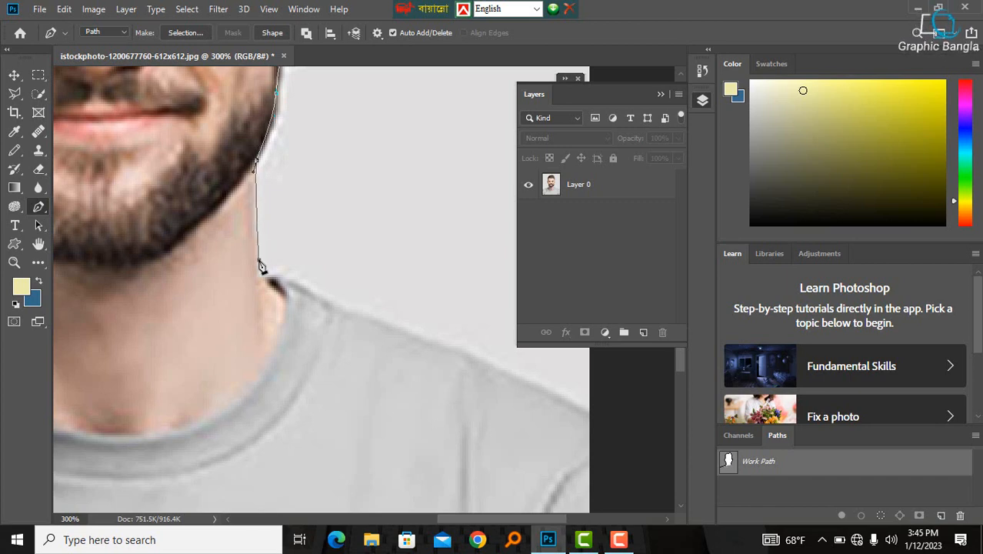
key(ctrl+z)
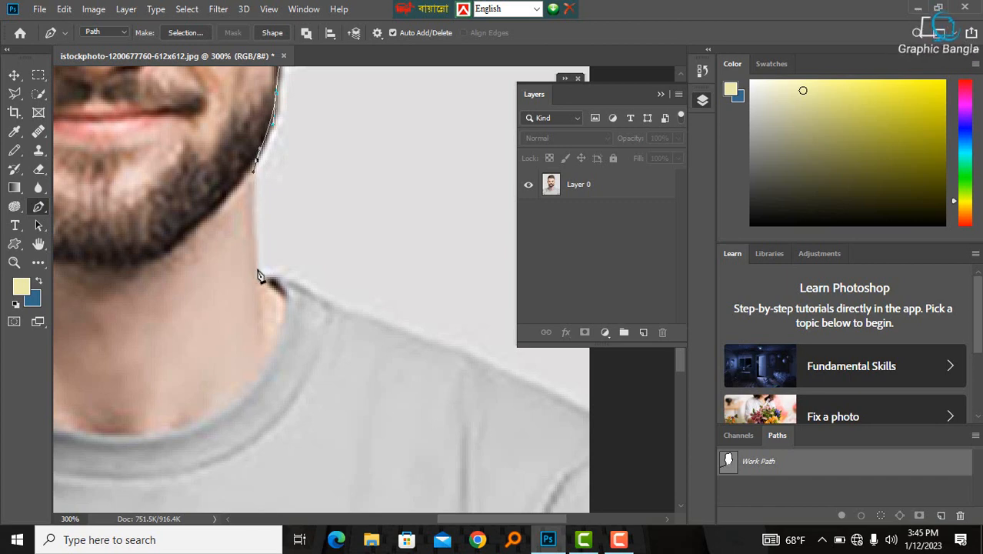
drag(255, 269, 257, 184)
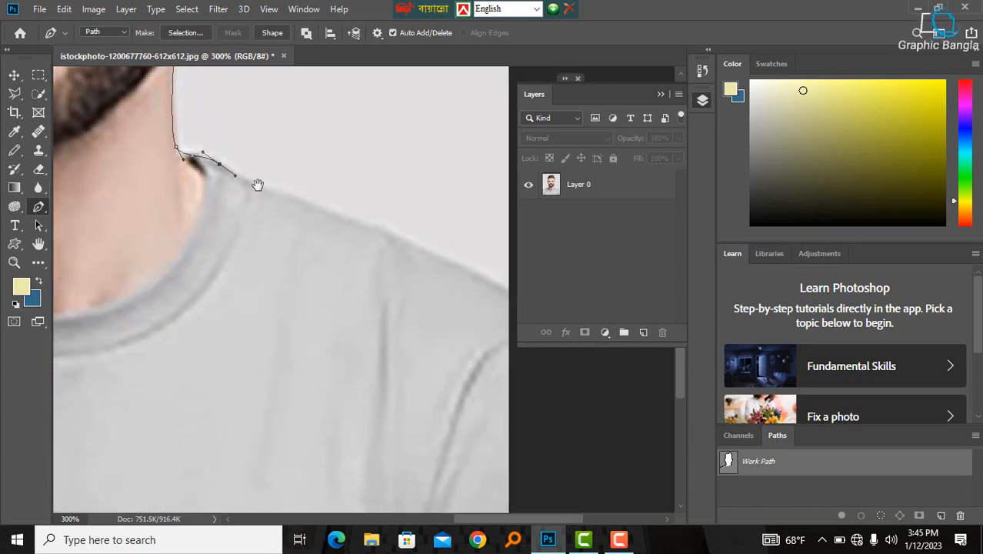
- Trace the path along the right-hand shoulder to the edge of the photo
click(257, 184)
click(306, 206)
click(354, 224)
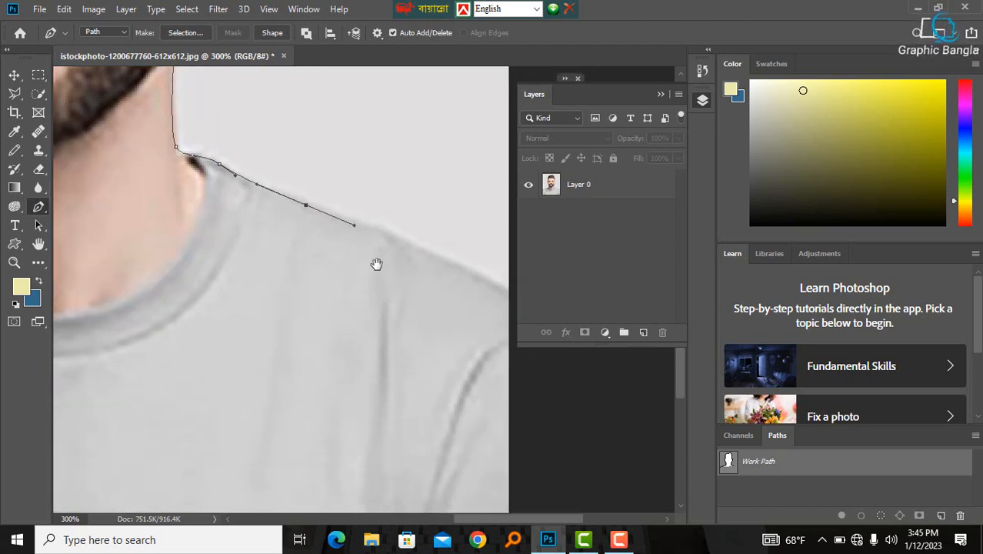
drag(376, 263, 156, 137)
drag(254, 151, 306, 180)
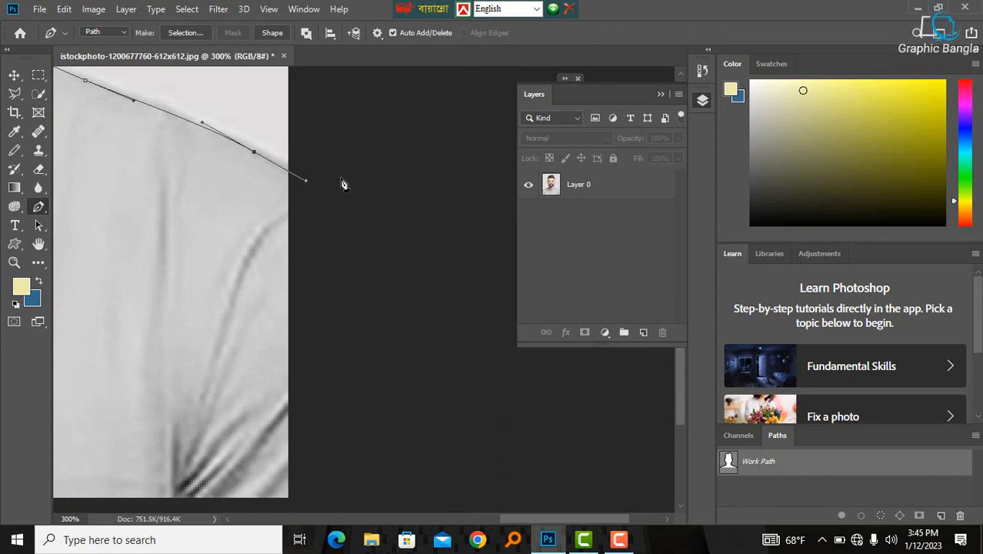
alt+click(161, 139)
alt+click(153, 147)
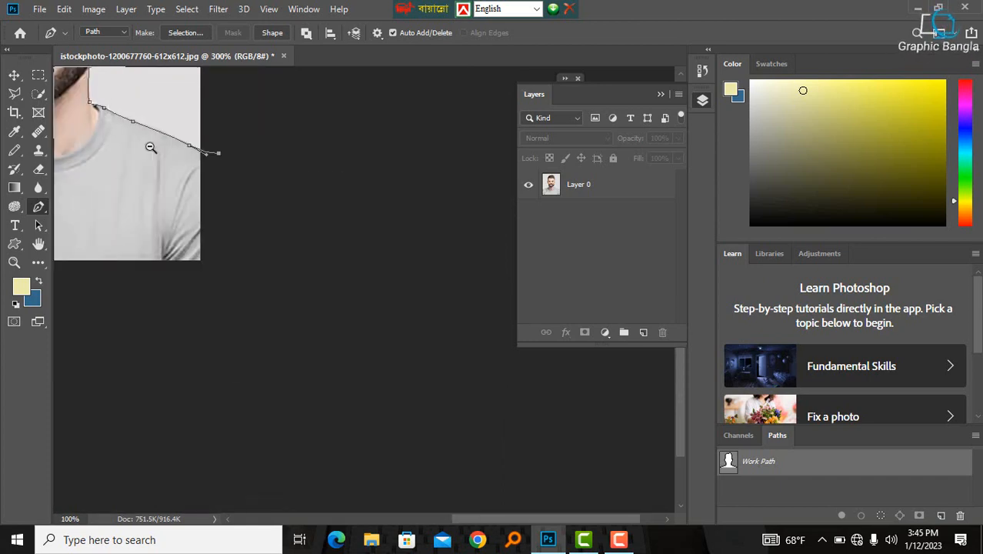
- Close the Pen path around the bottom of the photo back to its starting anchor and convert it to a selection
alt+click(149, 149)
alt+click(149, 149)
drag(393, 229, 368, 223)
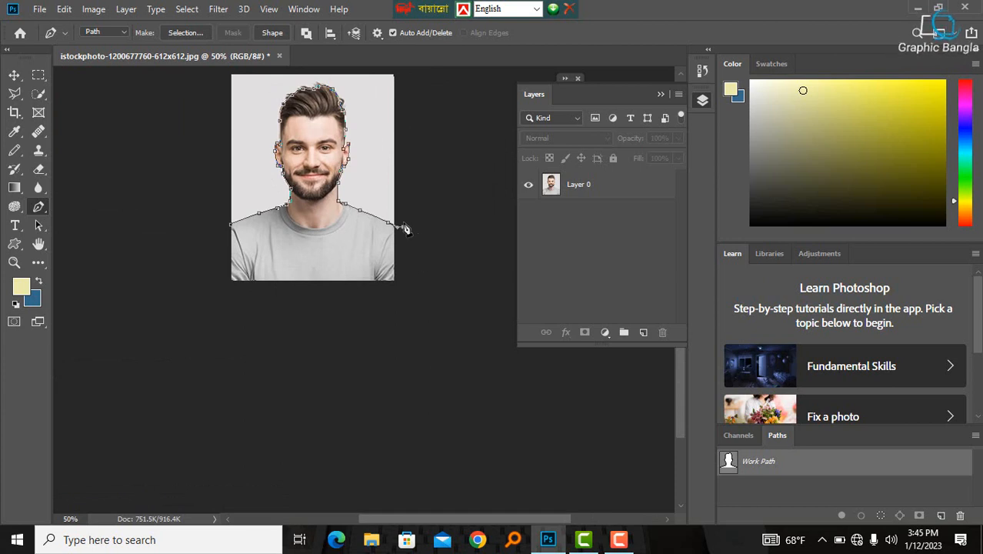
click(398, 323)
click(290, 324)
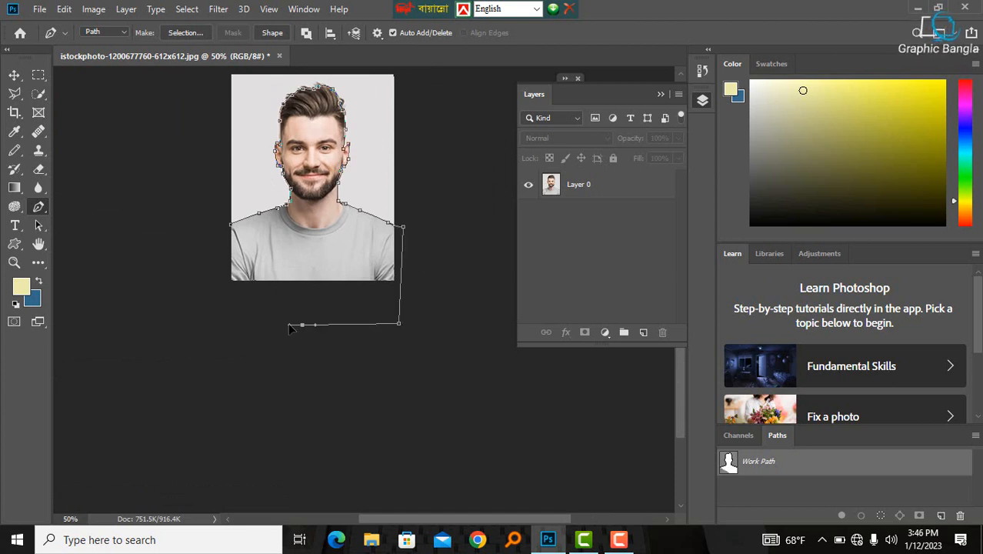
click(161, 301)
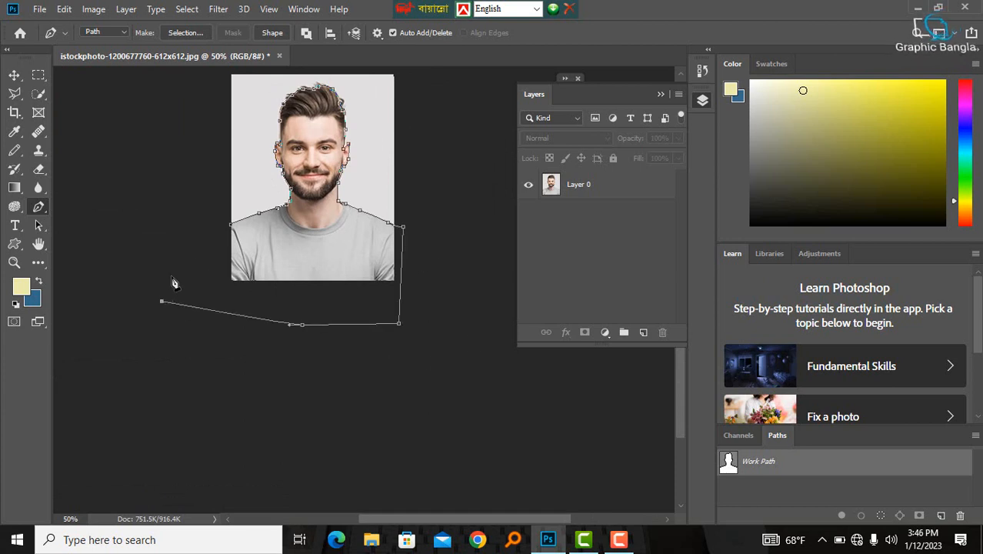
click(232, 228)
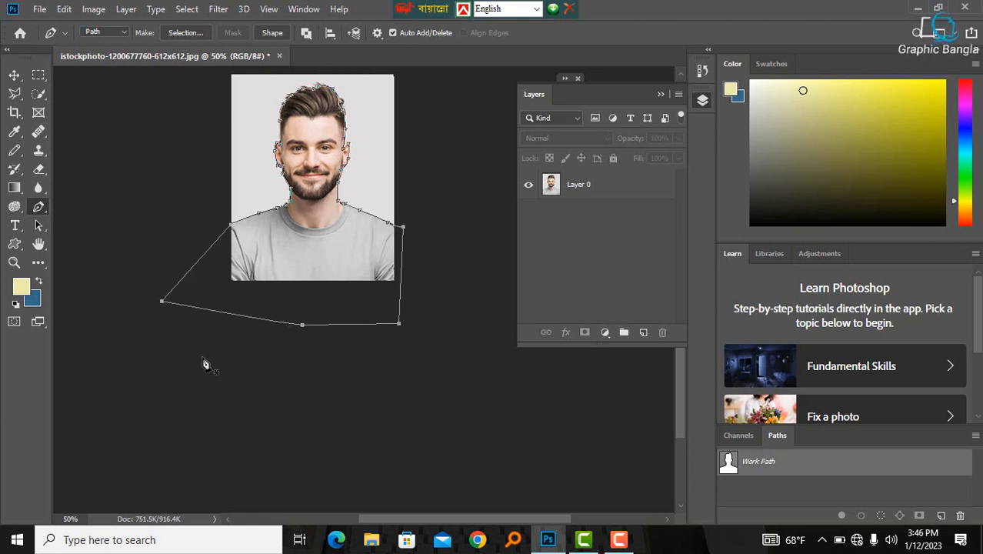
key(ctrl+Return)
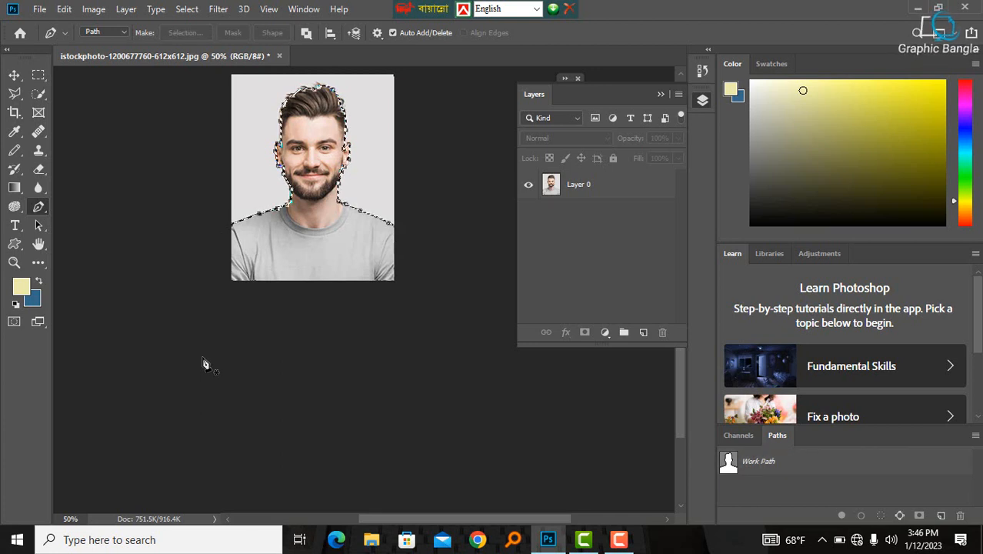
- Copy the selected subject onto a new layer and hide the original layer
click(14, 74)
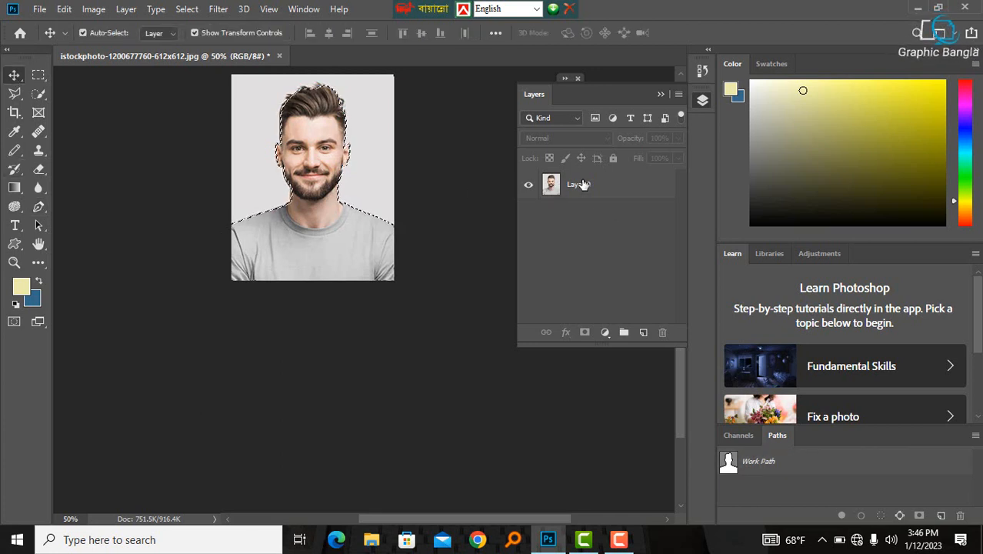
click(583, 185)
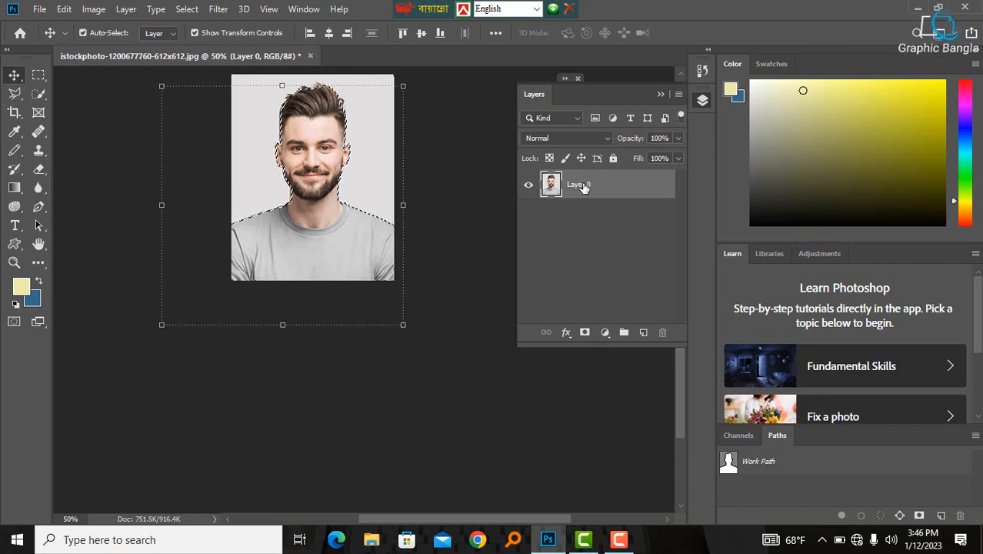
key(ctrl)
key(ctrl+j)
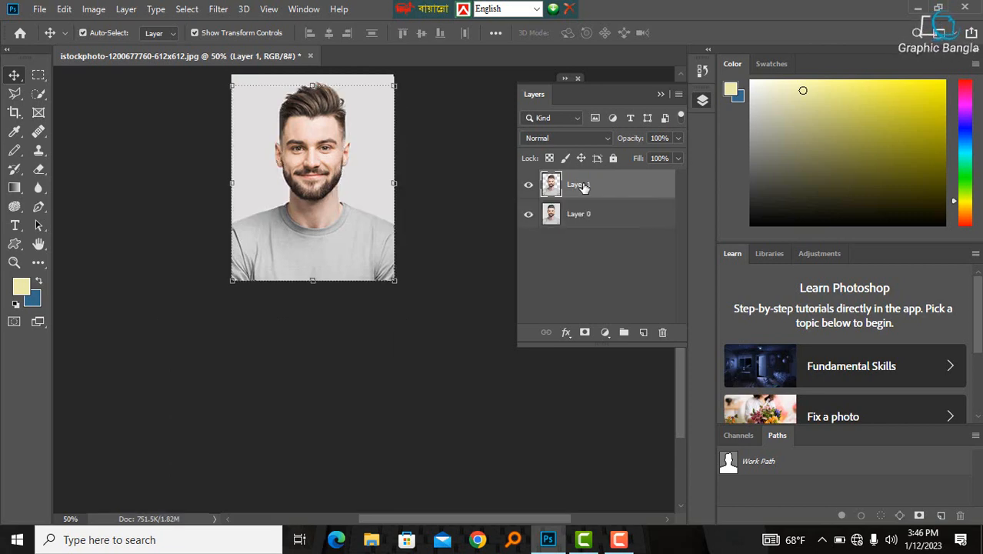
click(529, 215)
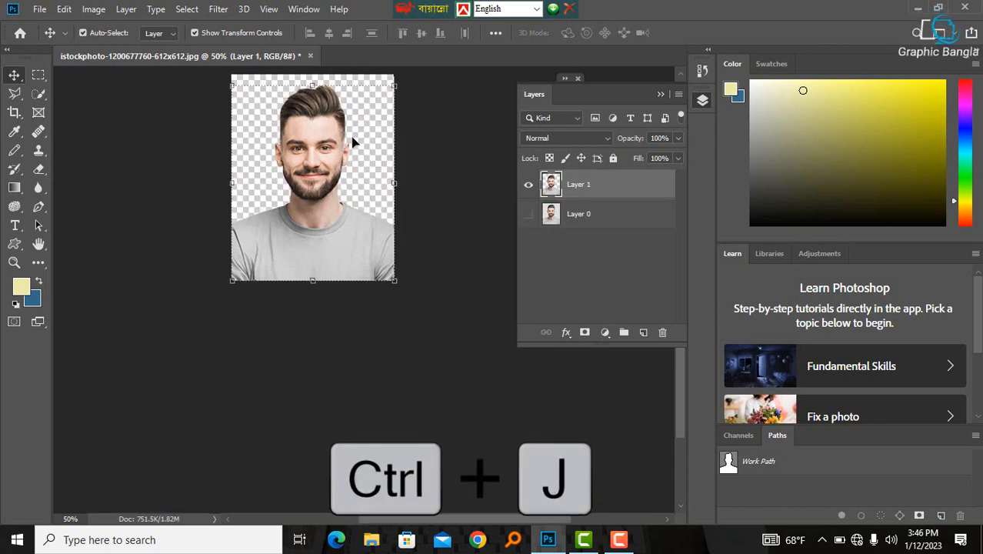
- Create a new empty layer above the cutout layer
mouse_move(303, 149)
mouse_down()
mouse_move(358, 150)
mouse_move(310, 148)
mouse_move(300, 161)
mouse_up()
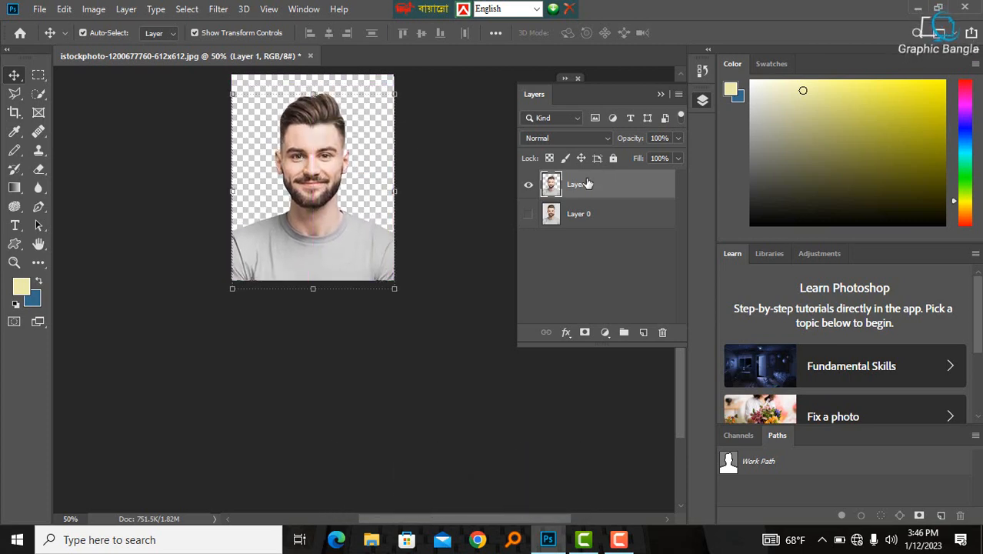
click(642, 332)
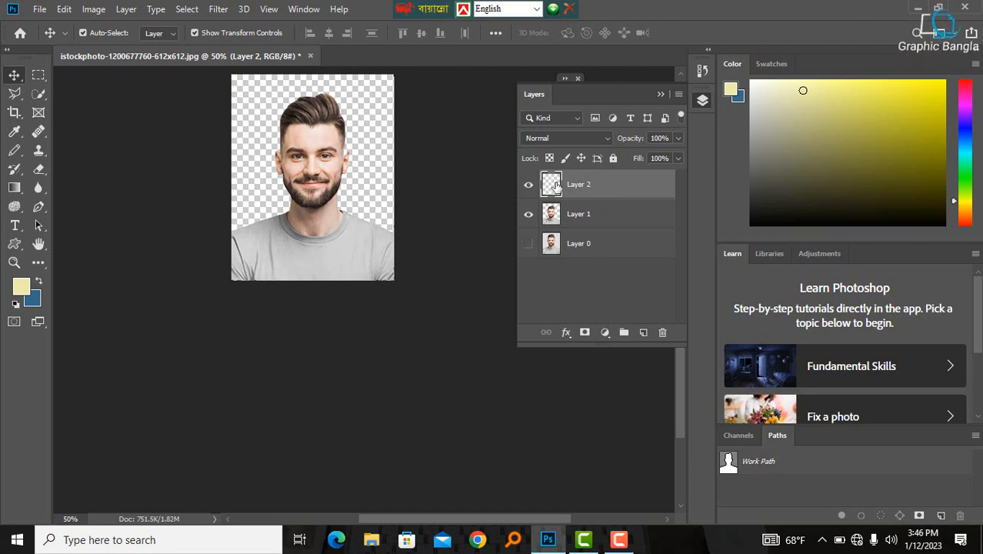
double_click(555, 186)
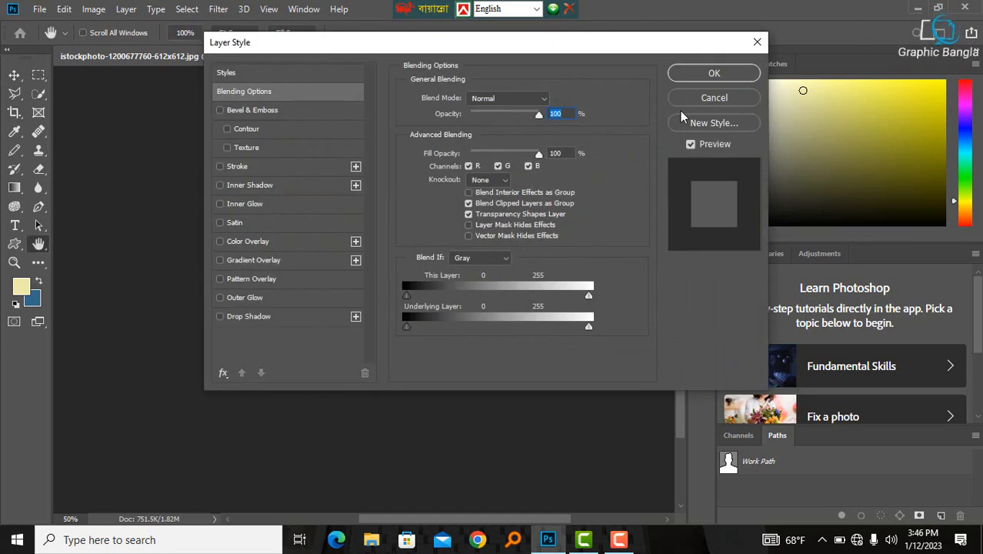
click(756, 42)
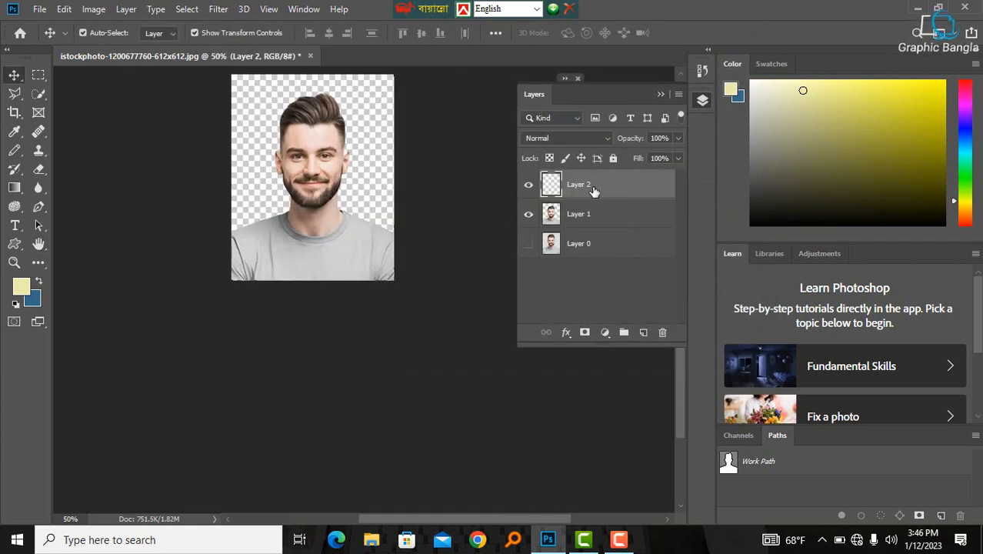
double_click(551, 187)
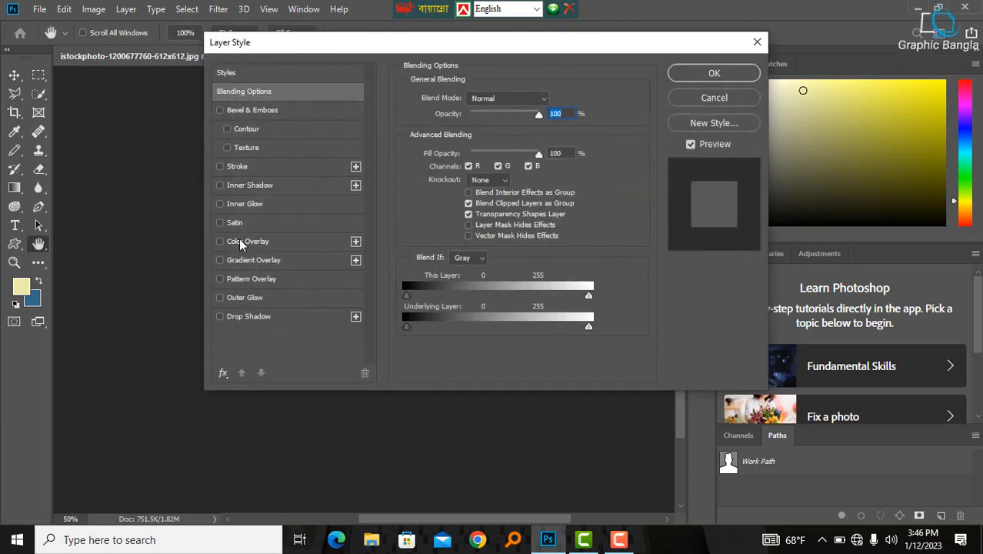
click(757, 43)
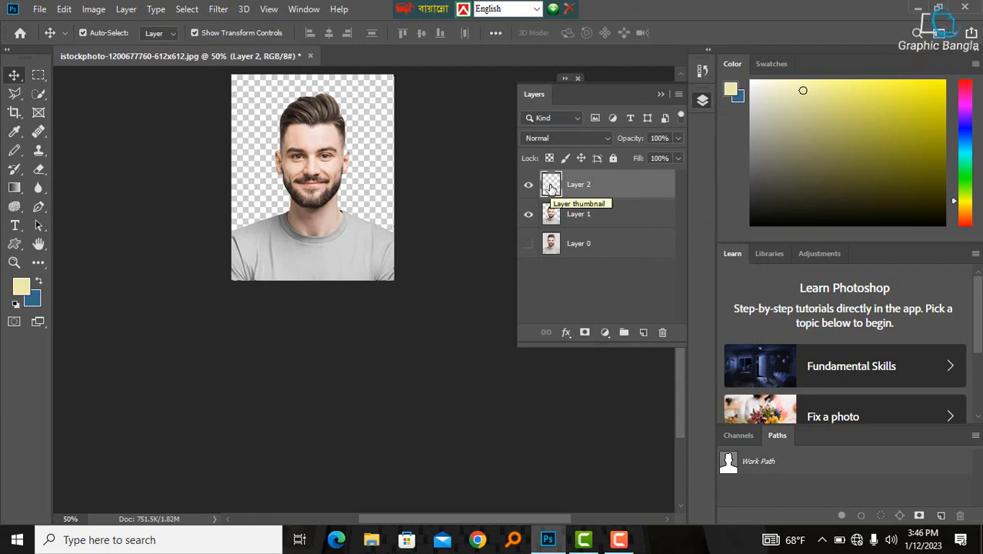
- Fill the new layer with the blue background colour and place it beneath the cutout layer
key(ctrl+BackSpace)
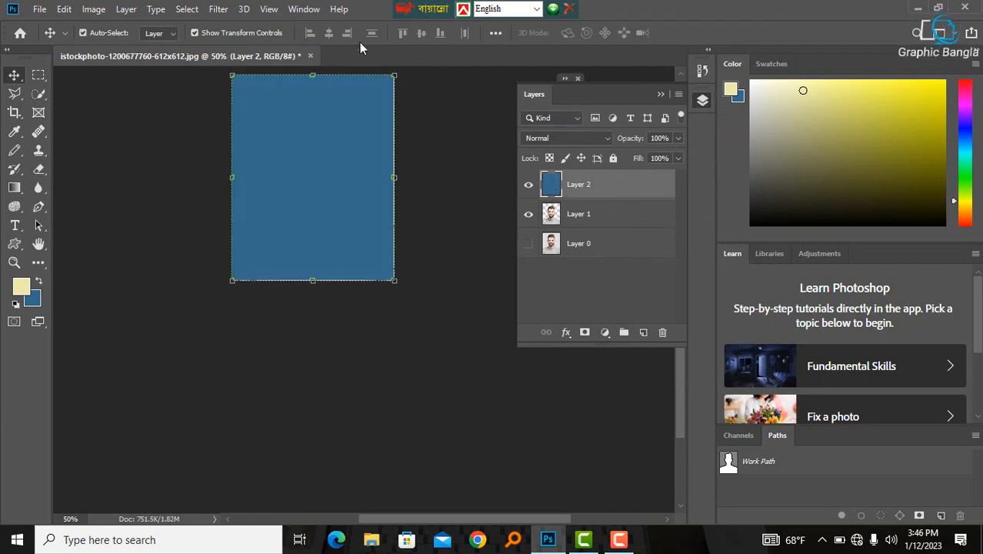
drag(569, 186, 569, 229)
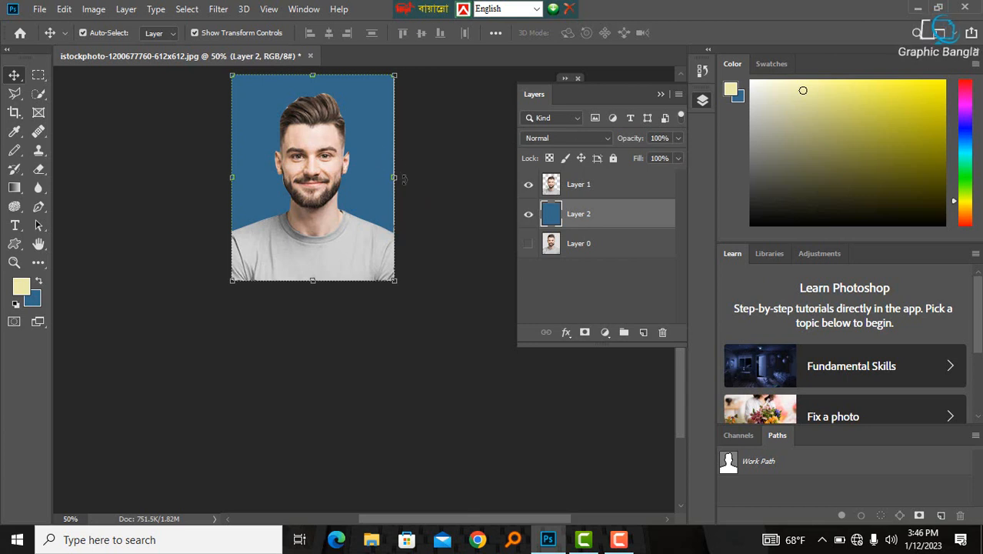
- Stretch the blue background layer slightly wider so it fully covers the canvas edge
drag(403, 179, 414, 178)
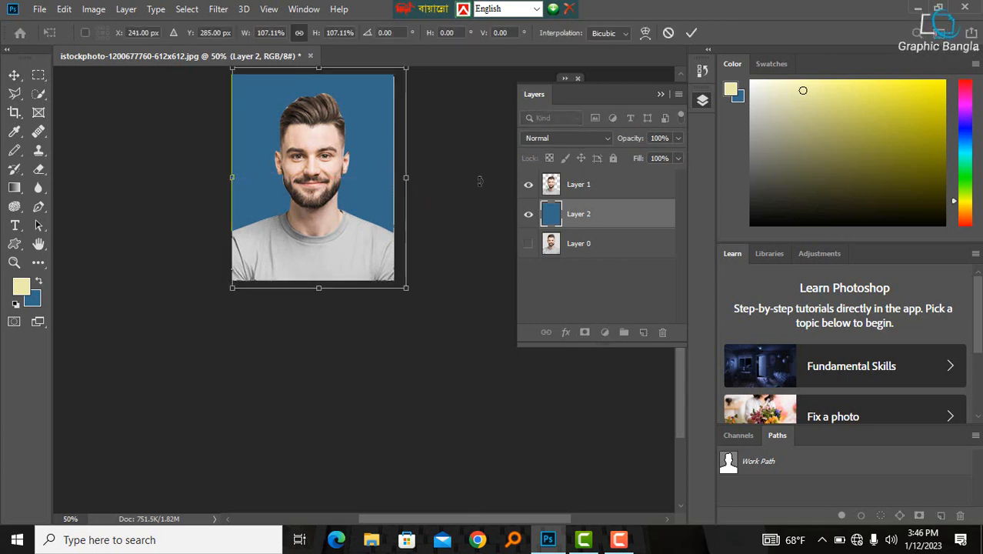
click(691, 33)
click(509, 329)
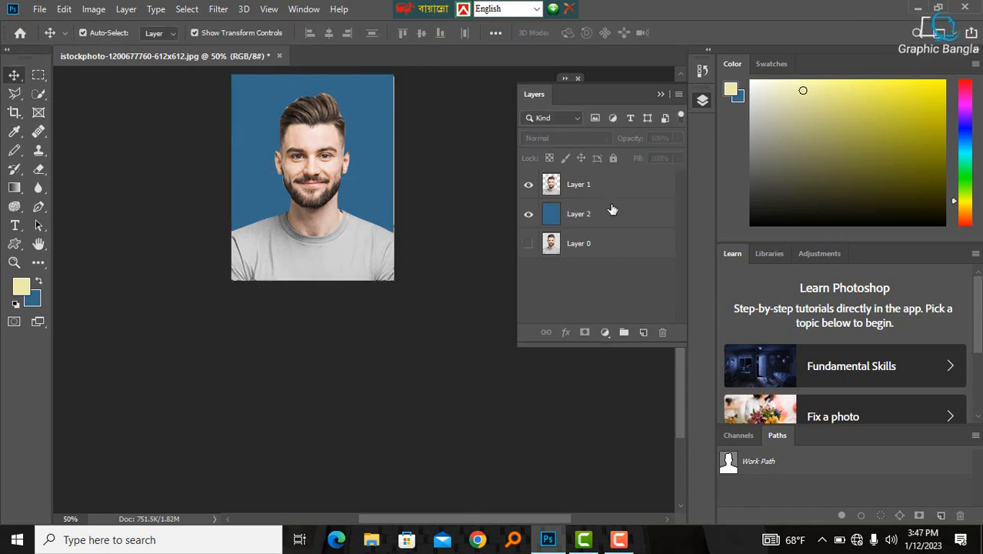
- Select both the cutout layer and the blue background layer and group them together
click(586, 192)
click(416, 163)
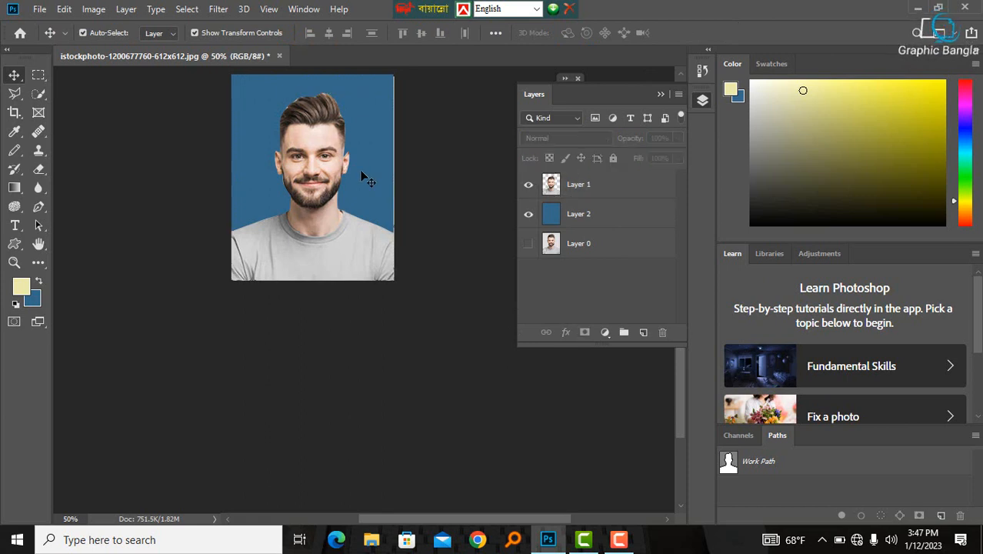
scroll(419, 169, down, 1)
scroll(421, 180, down, 1)
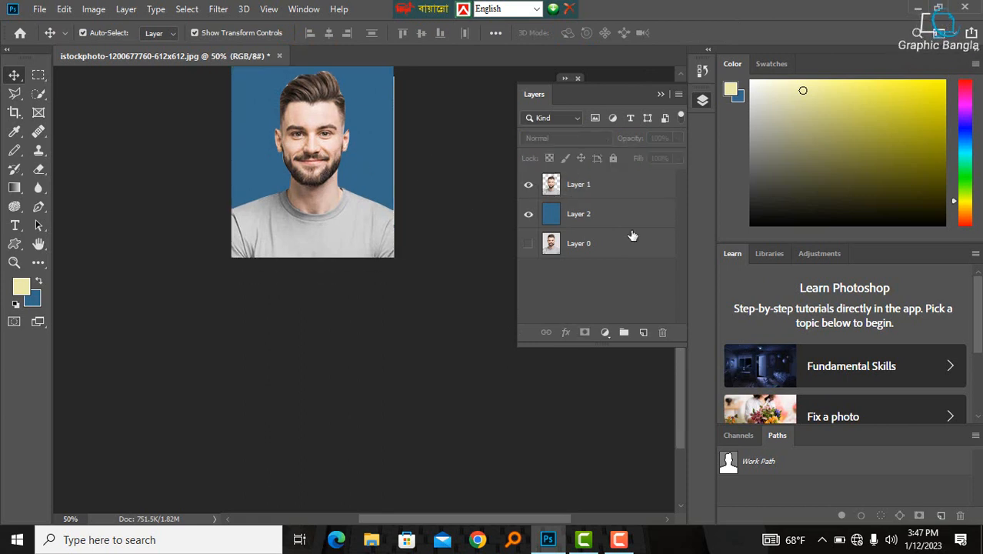
click(592, 184)
click(584, 215)
click(590, 188)
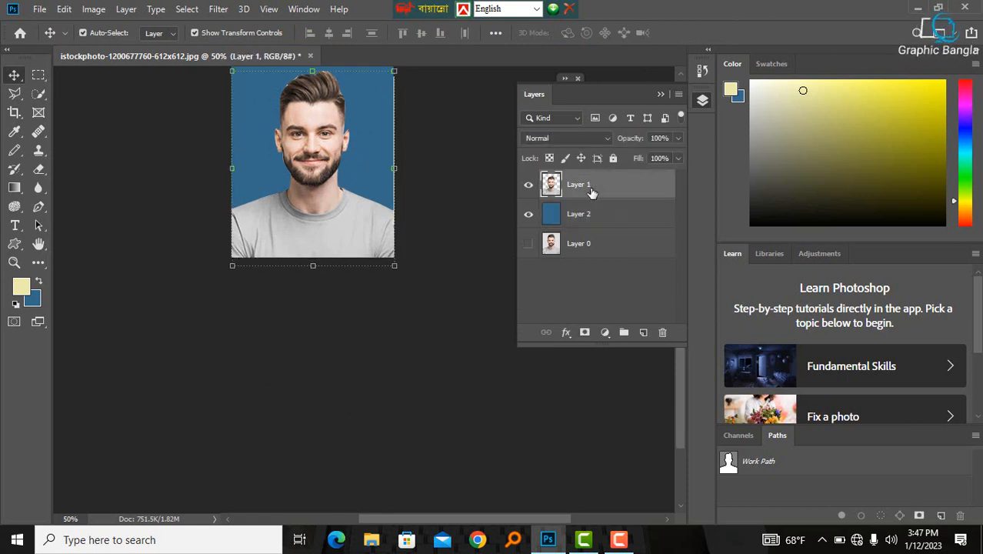
shift+click(588, 219)
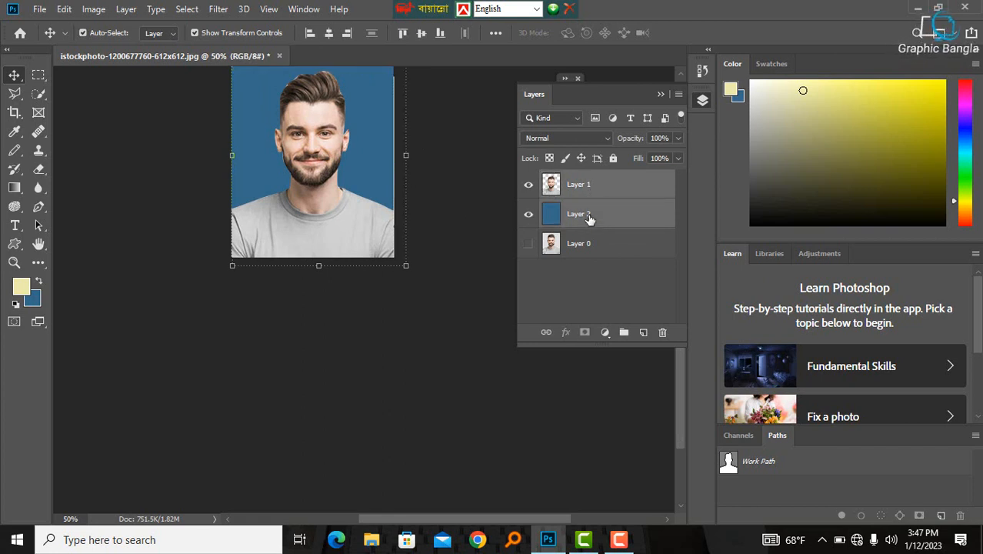
key(ctrl+g)
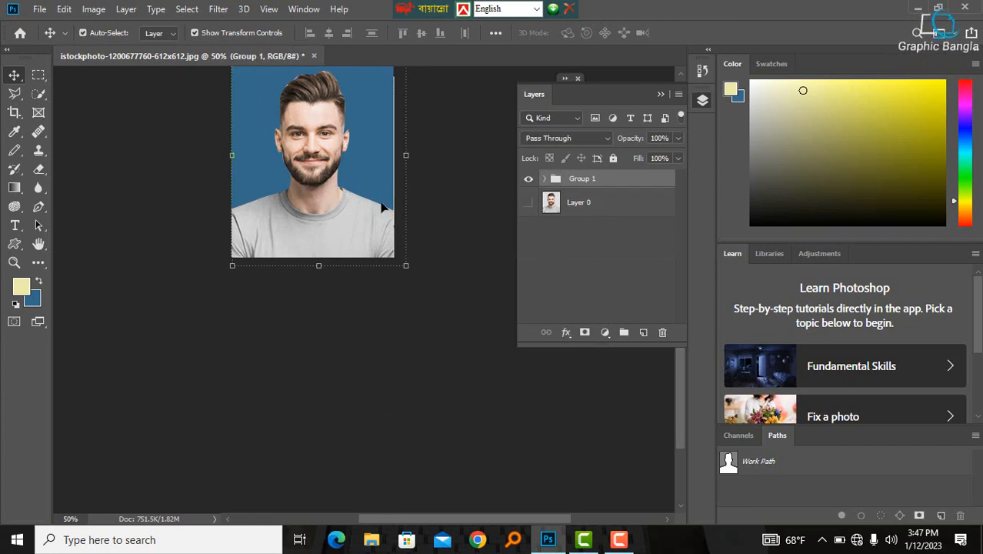
drag(319, 119, 339, 123)
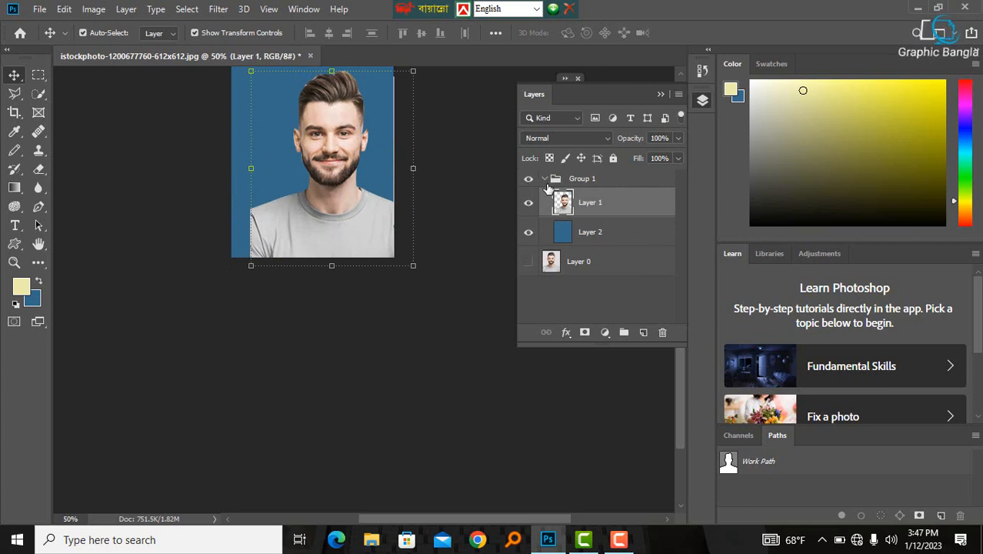
click(545, 180)
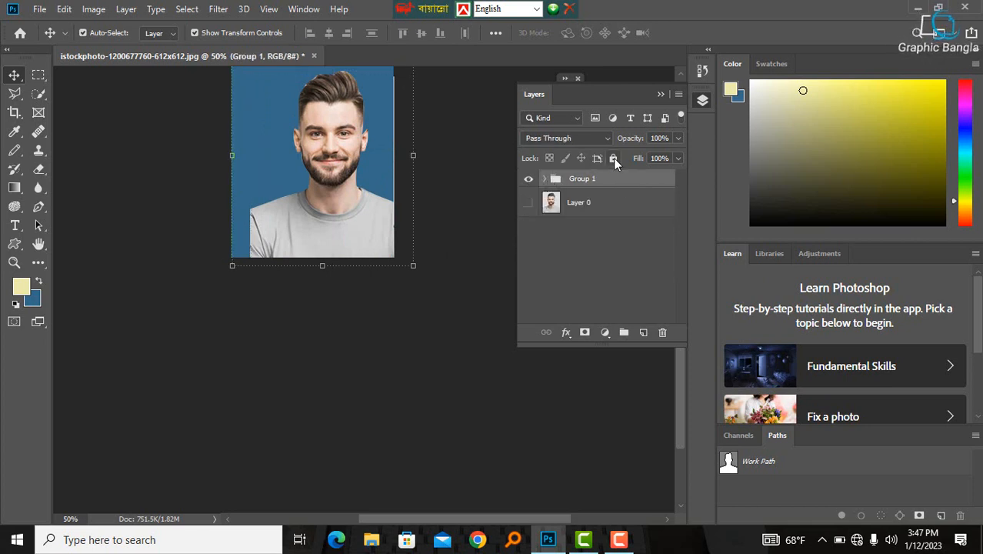
click(613, 158)
drag(372, 192, 323, 178)
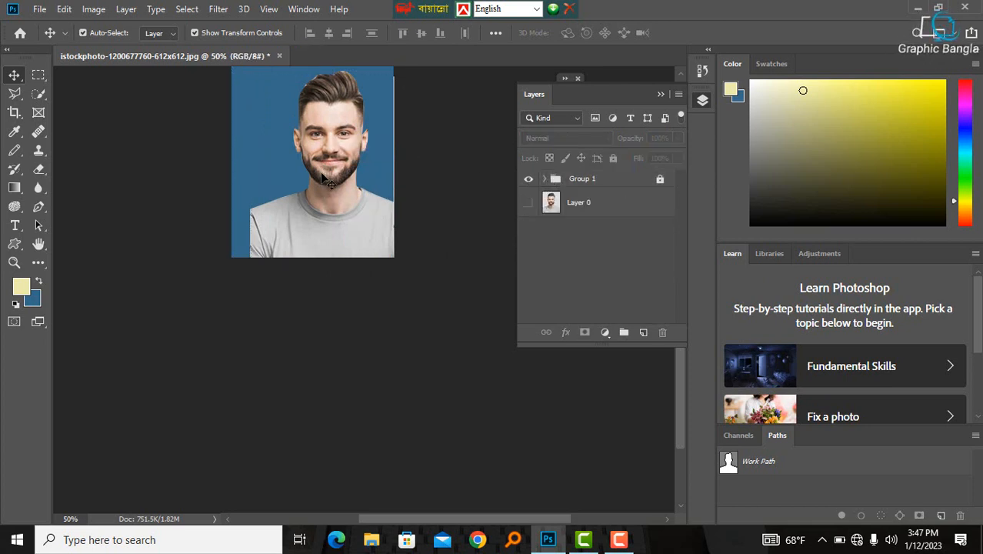
key(ctrl+z)
key(ctrl+z)
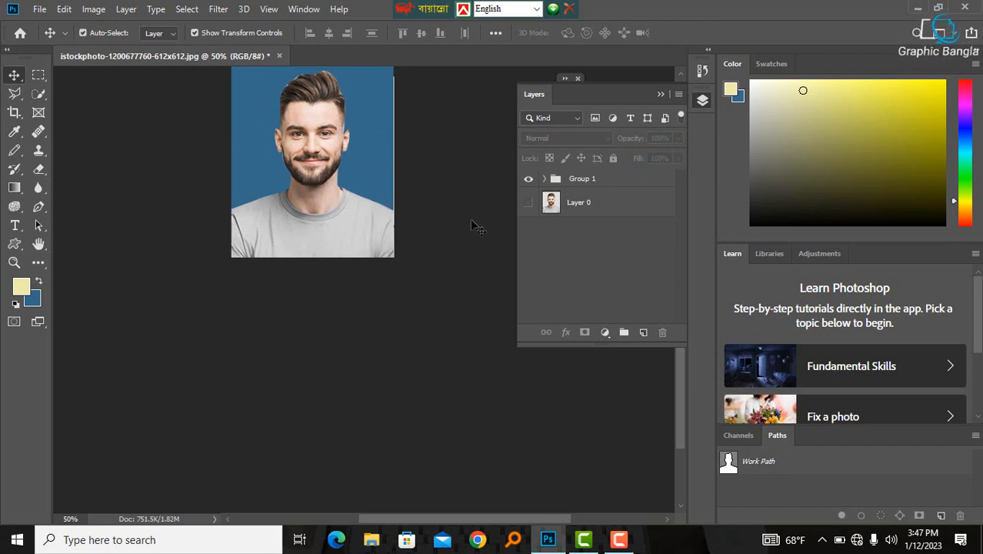
- Save the finished photo as a JPEG on the Desktop at maximum quality
click(660, 96)
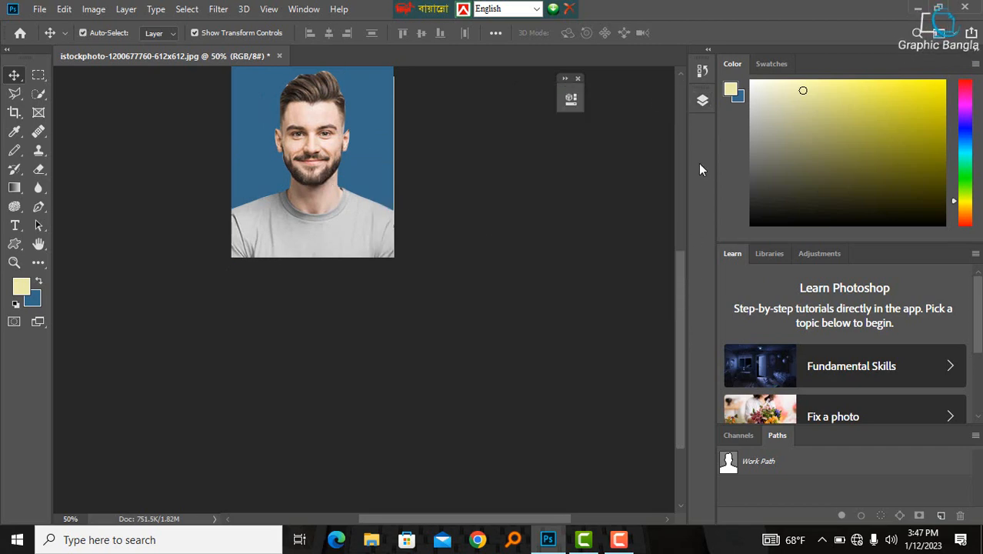
drag(684, 267, 672, 246)
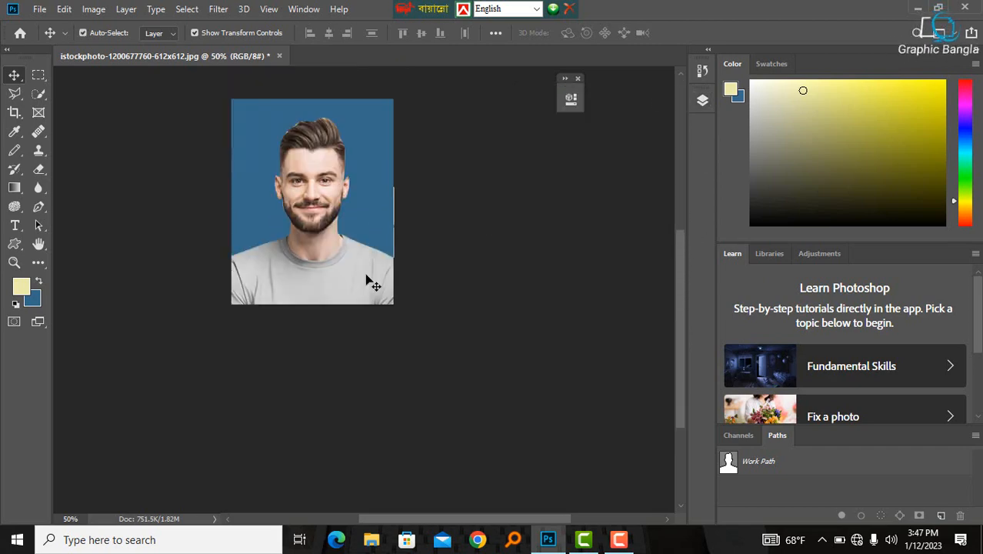
click(38, 9)
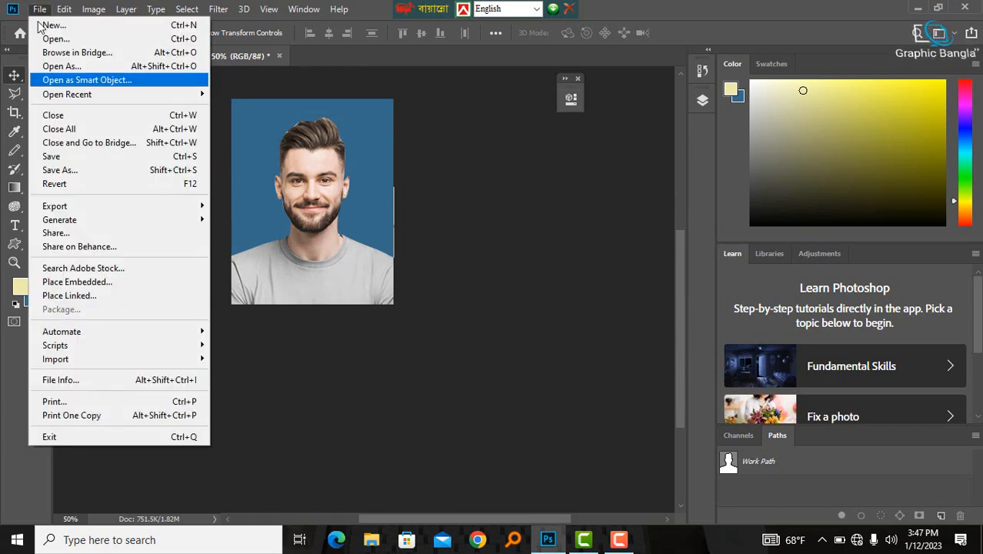
click(58, 170)
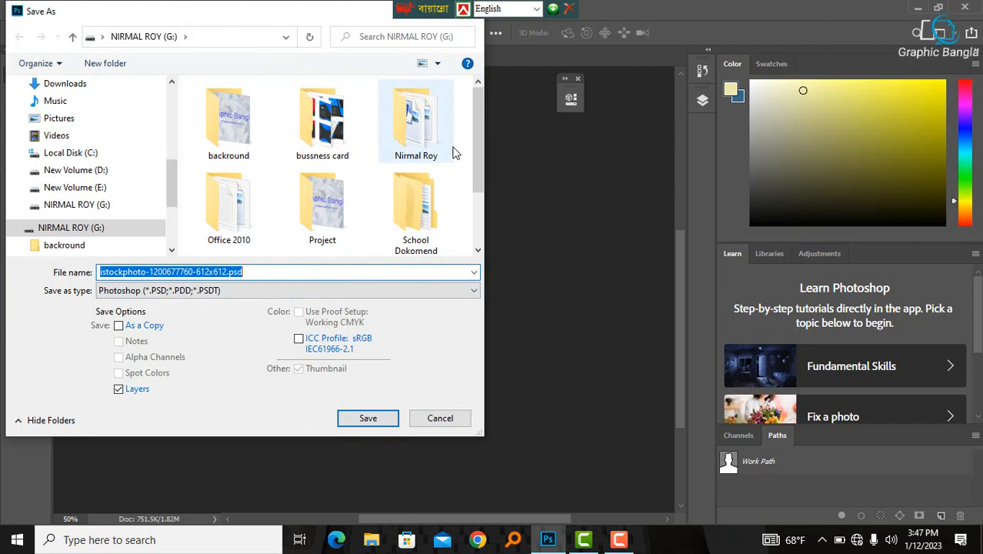
click(276, 291)
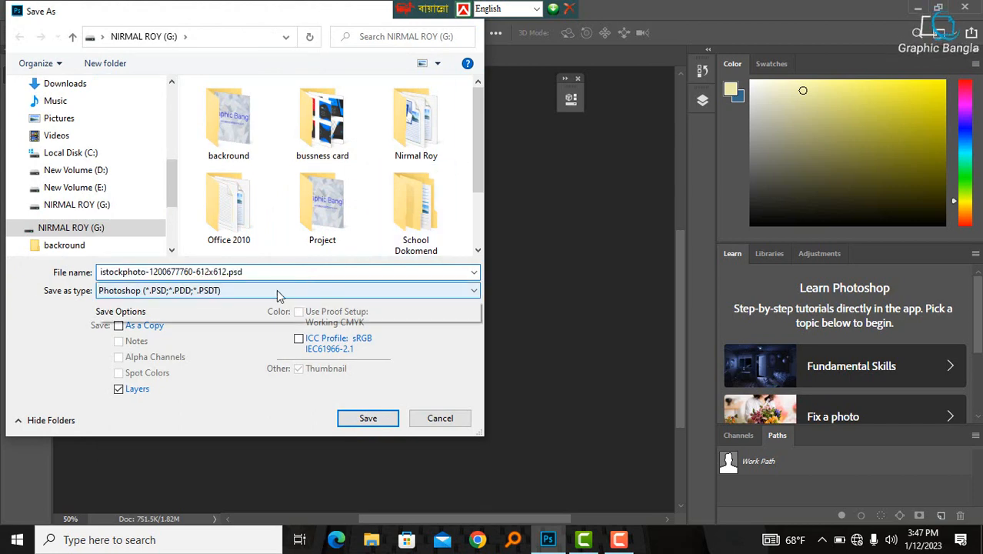
click(143, 403)
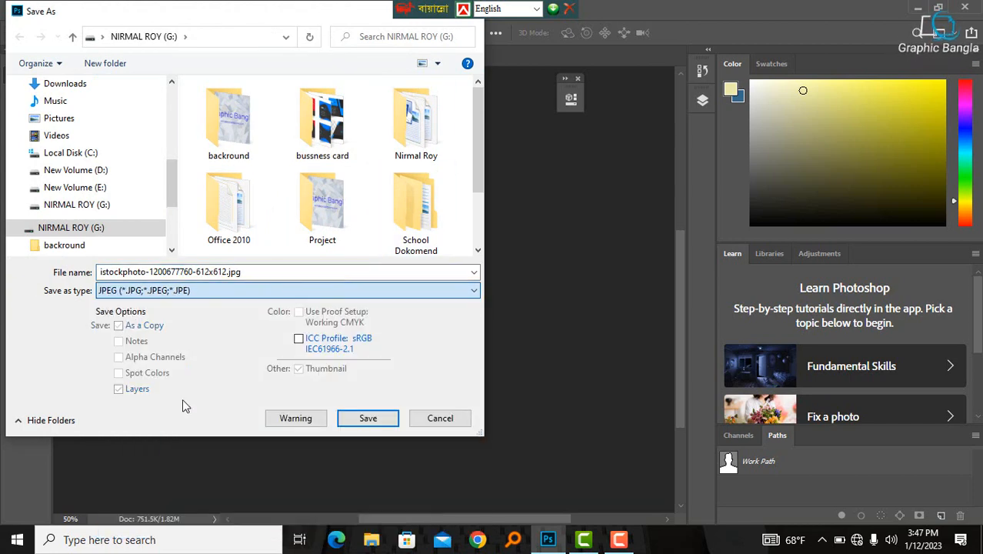
drag(471, 102, 469, 240)
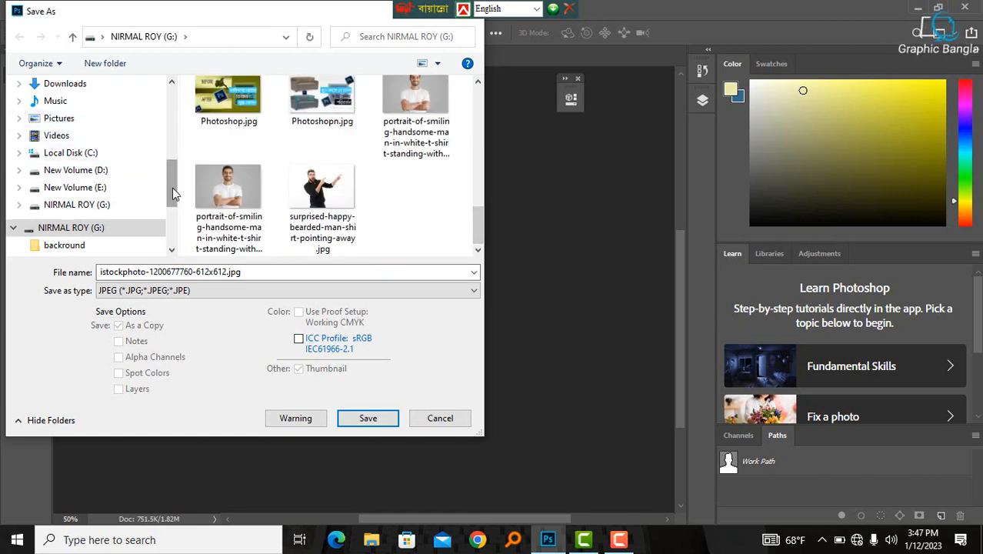
drag(172, 190, 166, 159)
click(61, 149)
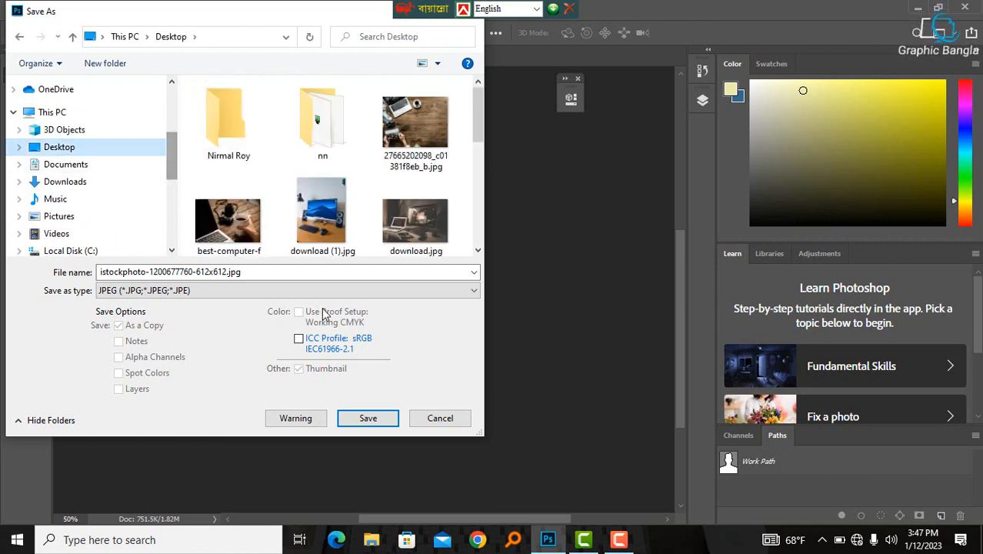
click(367, 422)
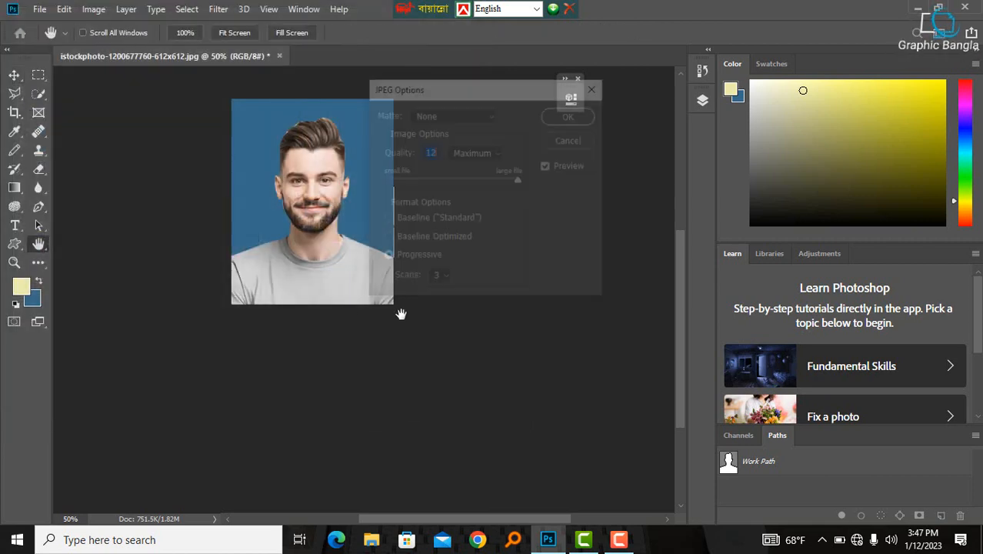
click(585, 117)
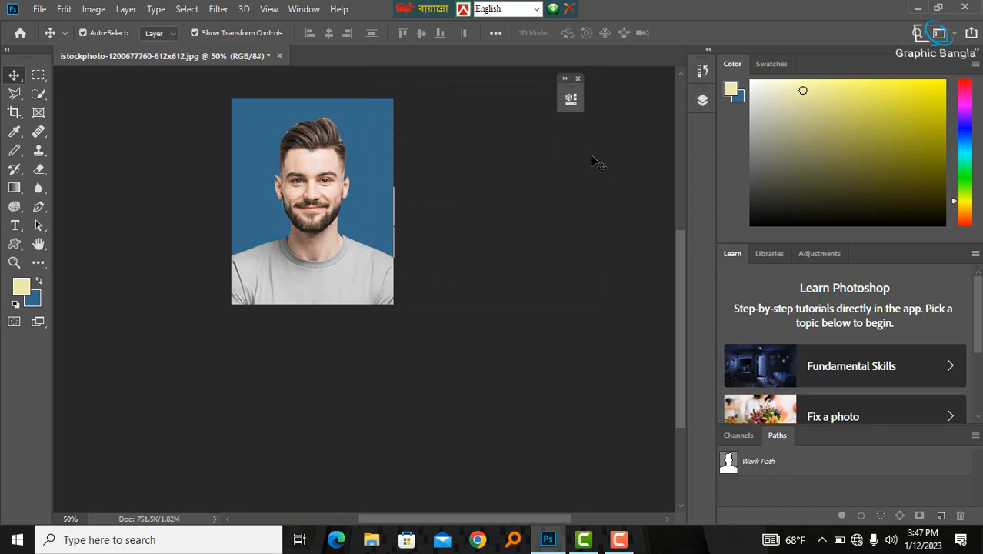
- View the saved JPEG in the desktop photo viewer and return to Photoshop
click(917, 9)
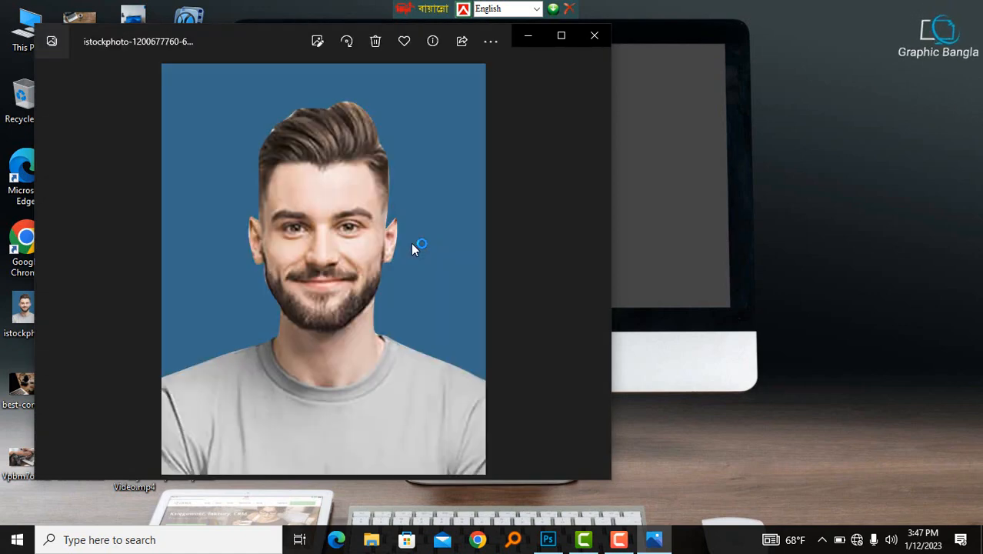
click(593, 37)
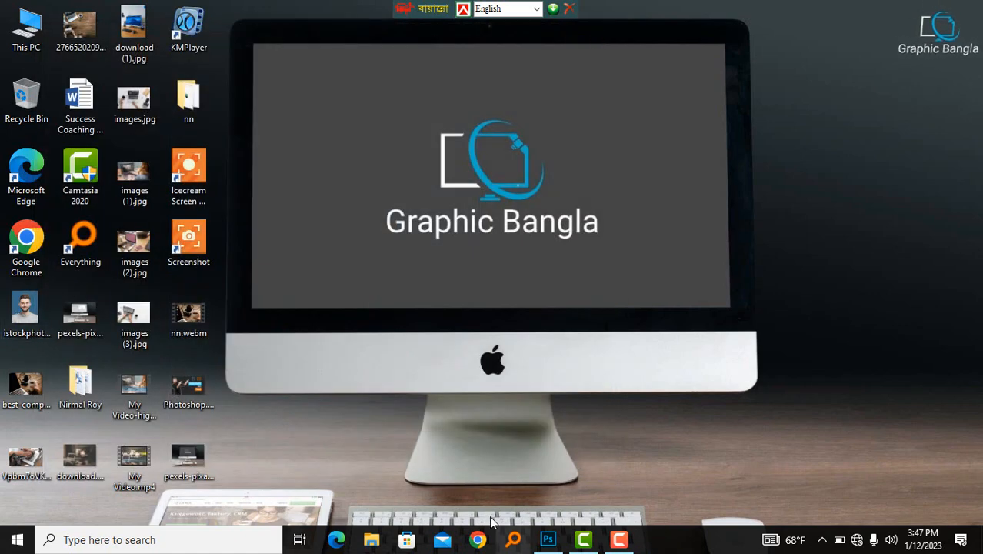
click(547, 539)
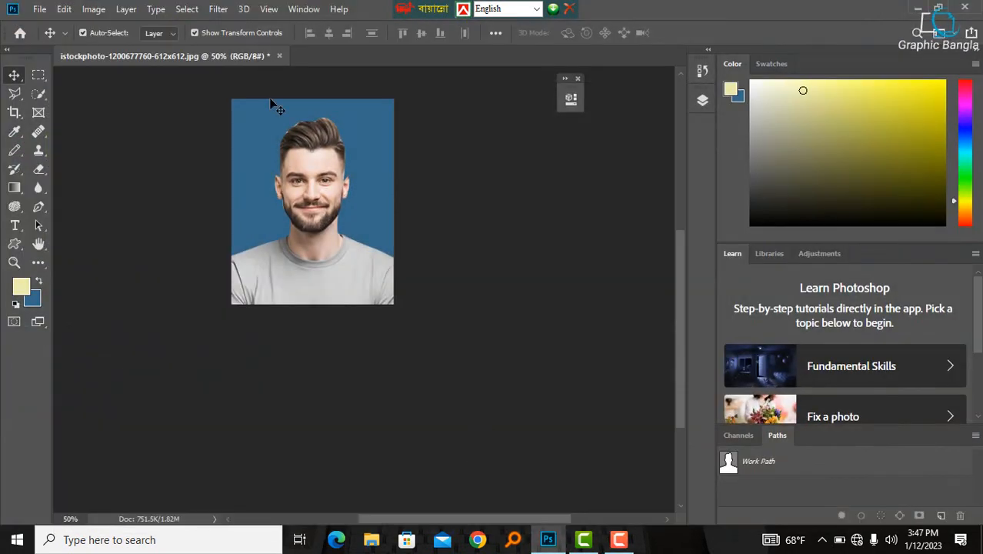
- Open the portrait of the smiling man in a white T-shirt from the G: drive
click(39, 10)
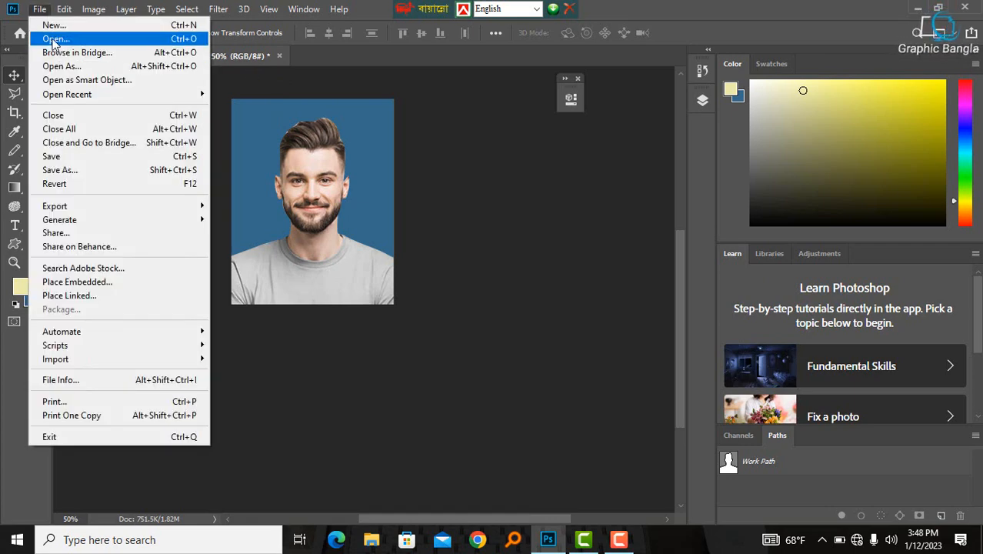
click(53, 40)
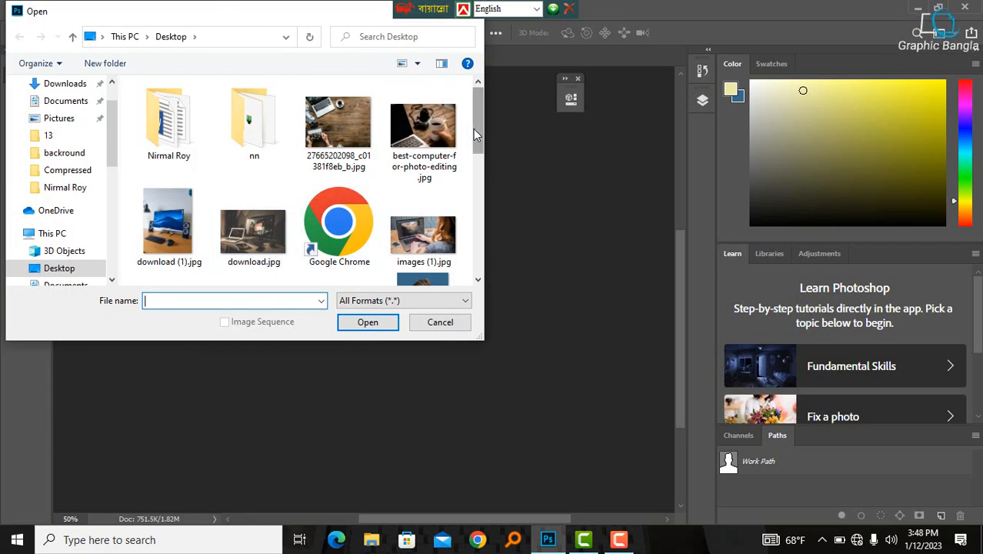
drag(473, 134, 469, 254)
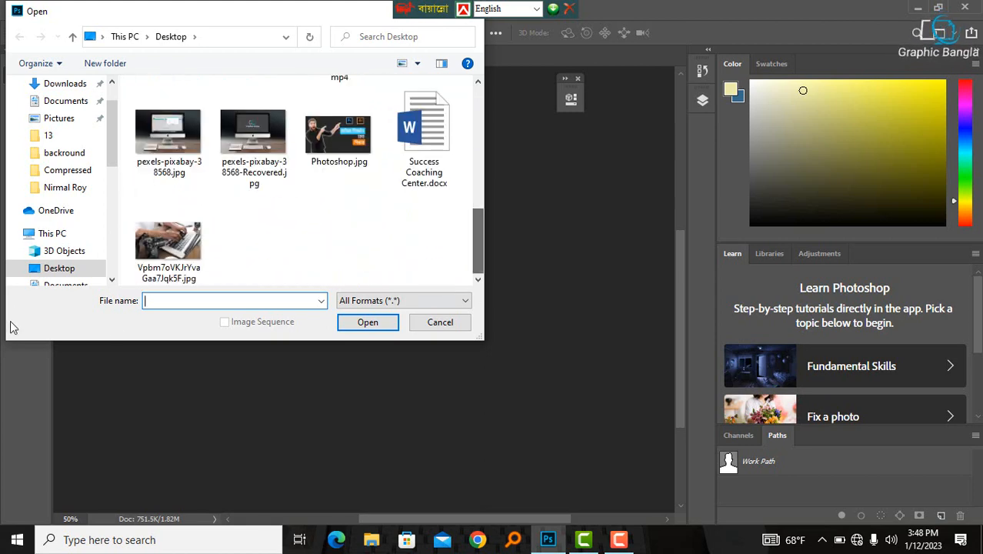
drag(112, 181, 108, 251)
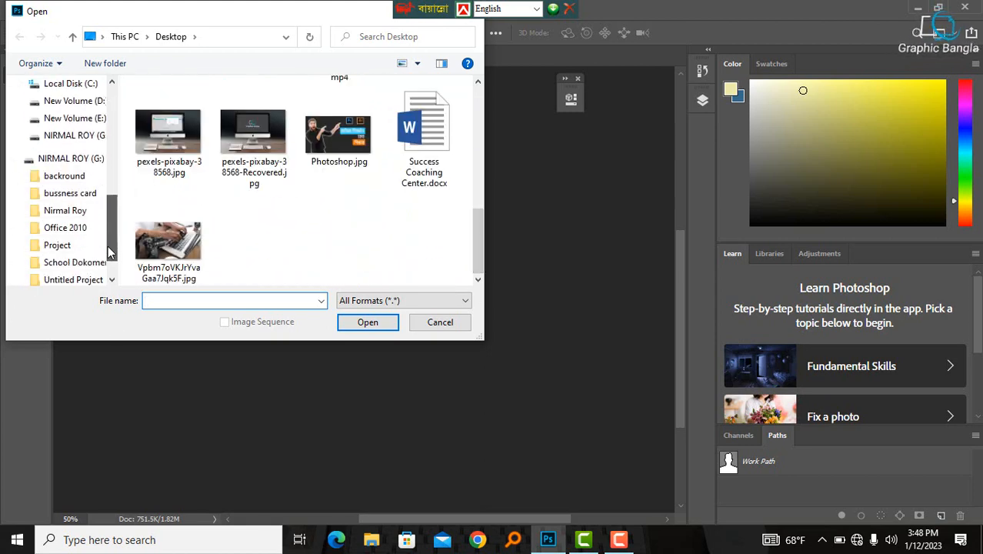
click(62, 158)
drag(476, 159, 477, 252)
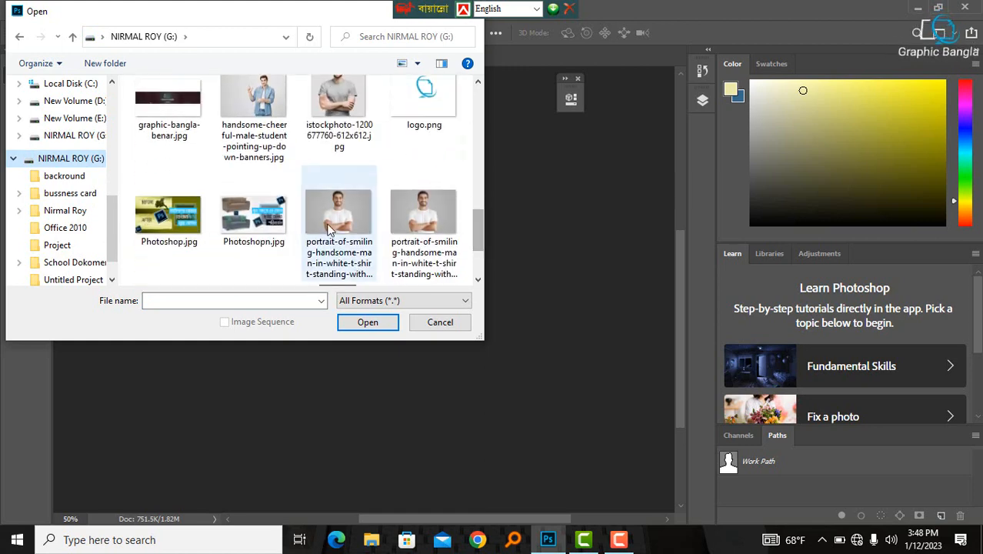
click(352, 240)
click(368, 323)
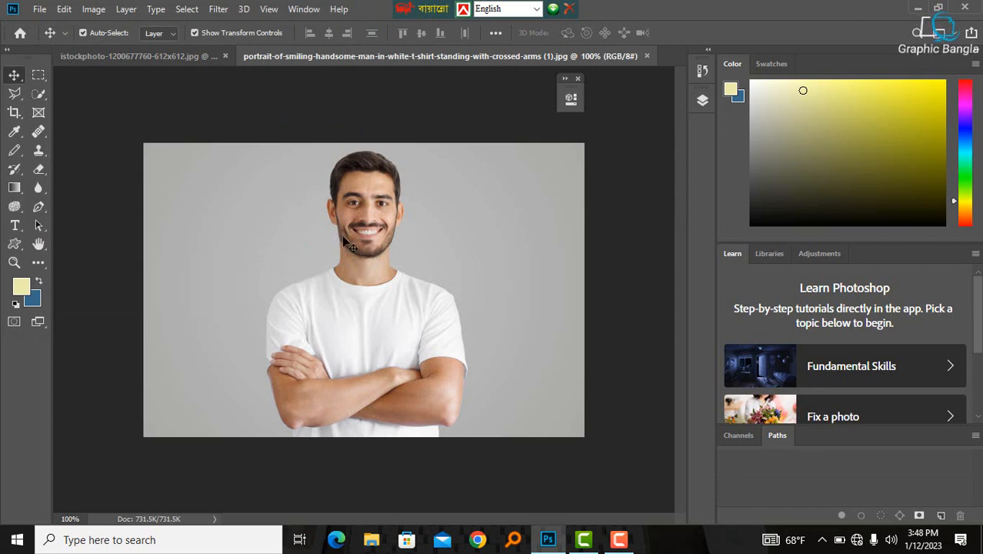
- Crop the new photo using the 4 x 5 in 300 ppi crop preset
click(14, 111)
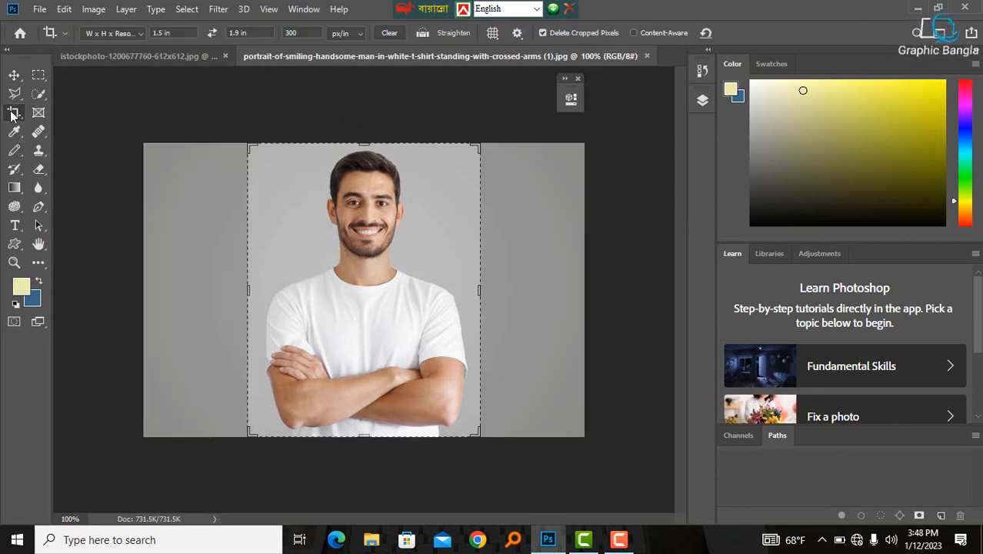
click(260, 142)
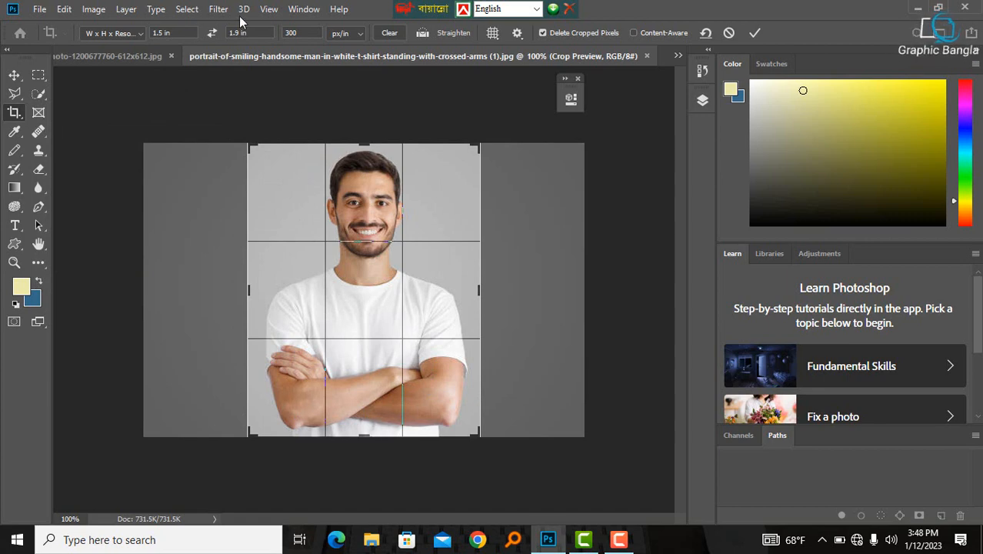
click(140, 33)
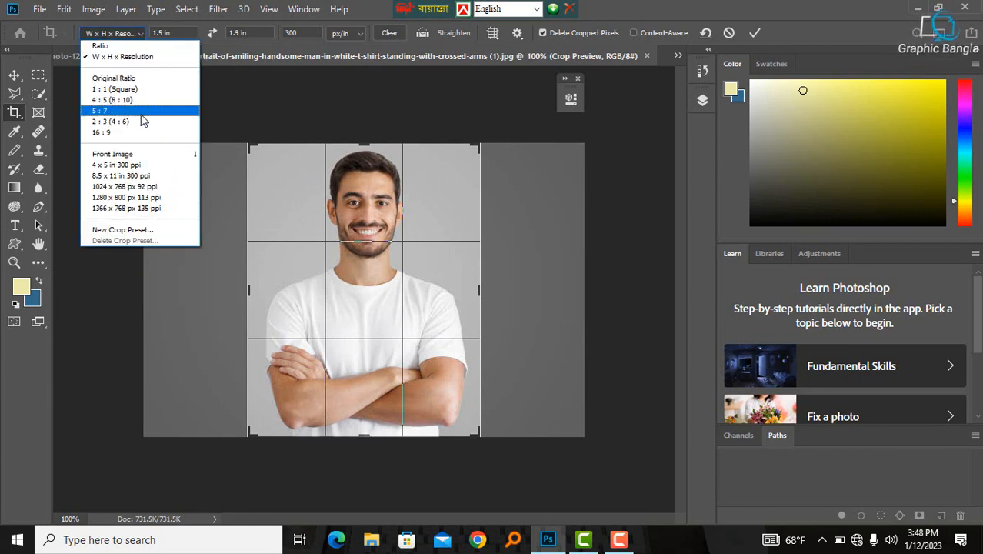
click(154, 161)
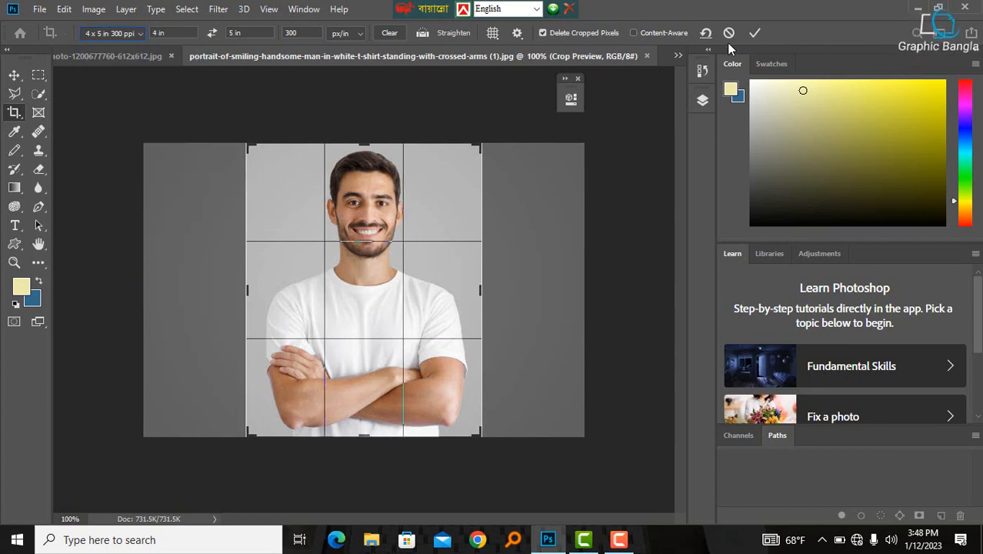
click(756, 32)
key(ctrl+minus)
key(ctrl+minus)
key(ctrl+minus)
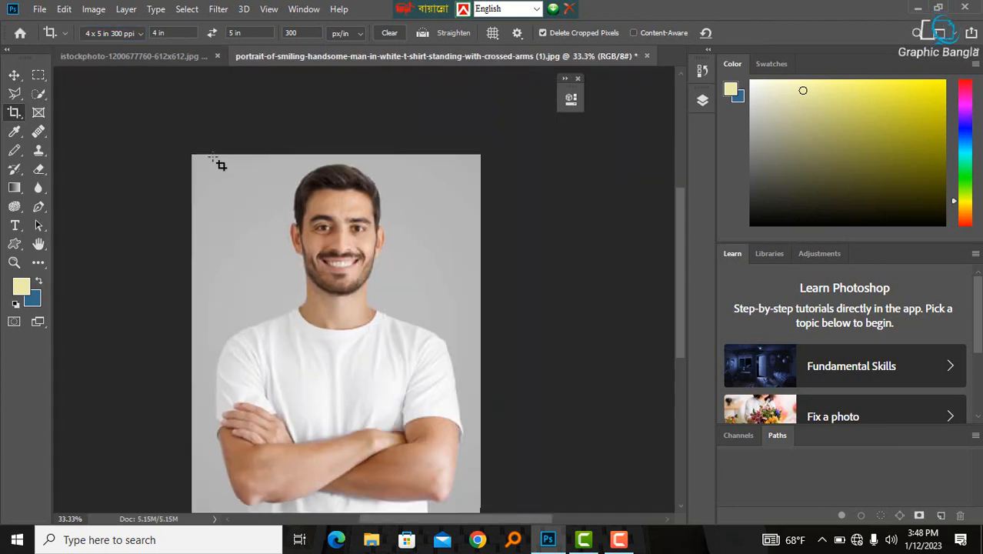
- Draw a tighter crop box framing the head and shoulders, reposition the image inside it and apply the crop
drag(213, 155, 486, 409)
key(ctrl+z)
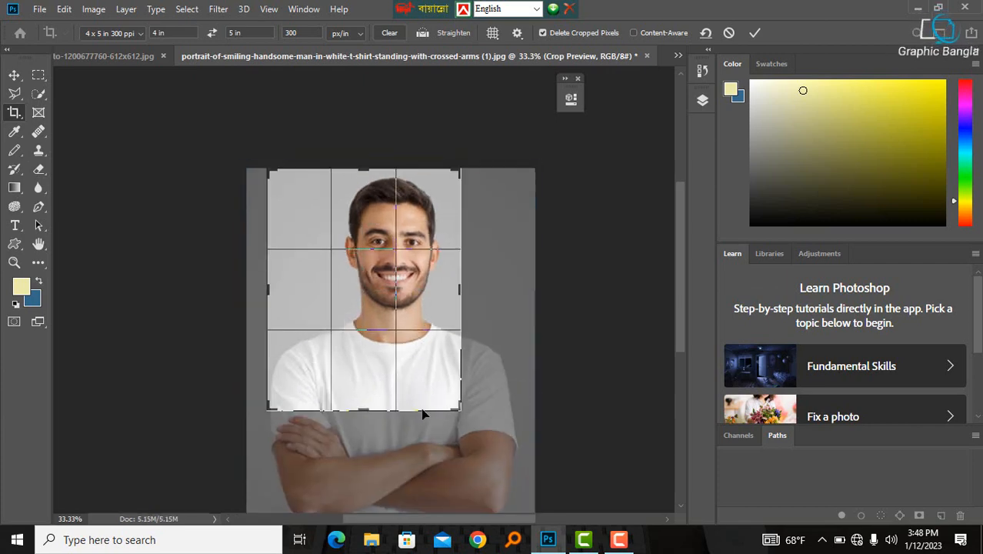
mouse_move(364, 274)
mouse_down()
mouse_move(337, 265)
mouse_move(339, 284)
mouse_move(365, 290)
mouse_up()
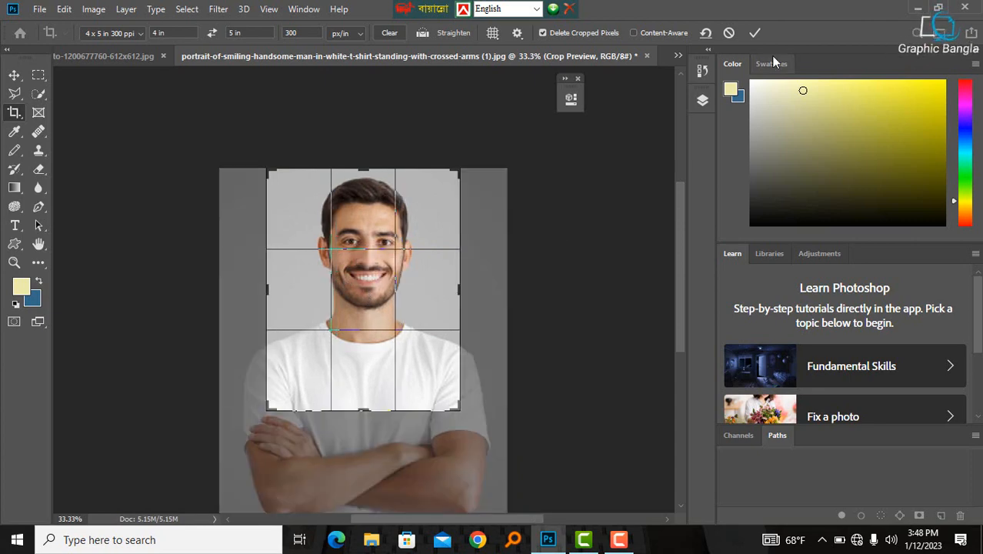
click(755, 34)
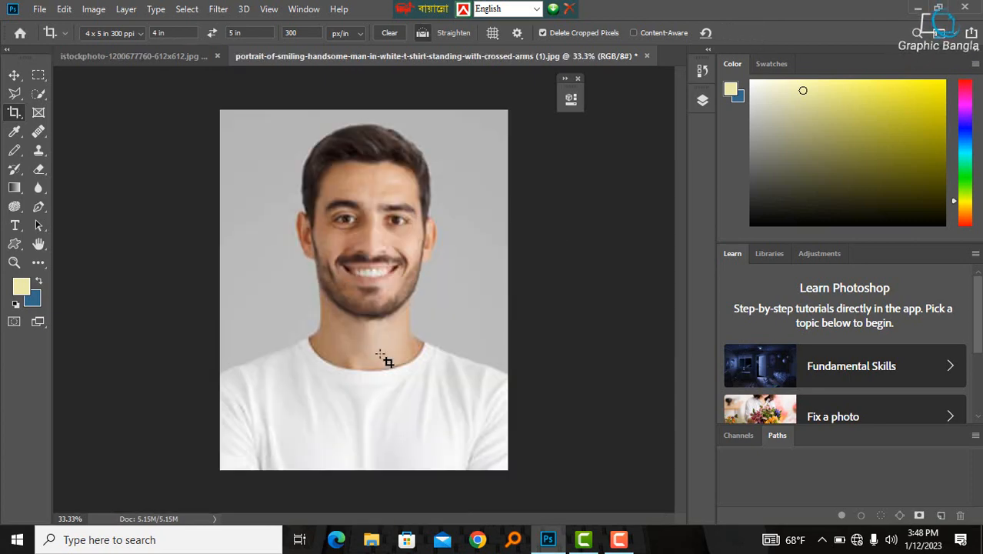
- With the Pen tool, start a path at the left shoulder edge and trace up the neck, ear and left side of the hair
alt+click(299, 333)
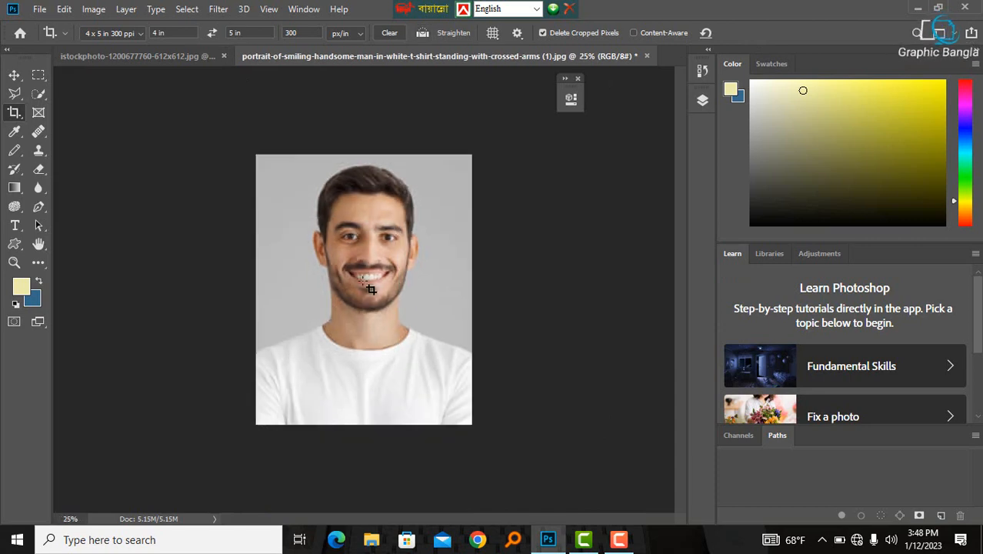
click(14, 75)
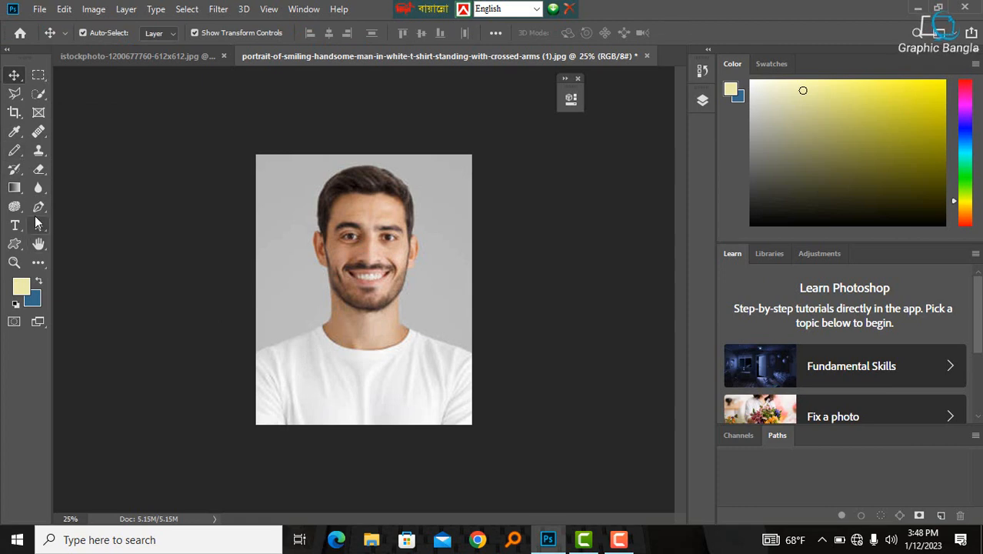
click(37, 208)
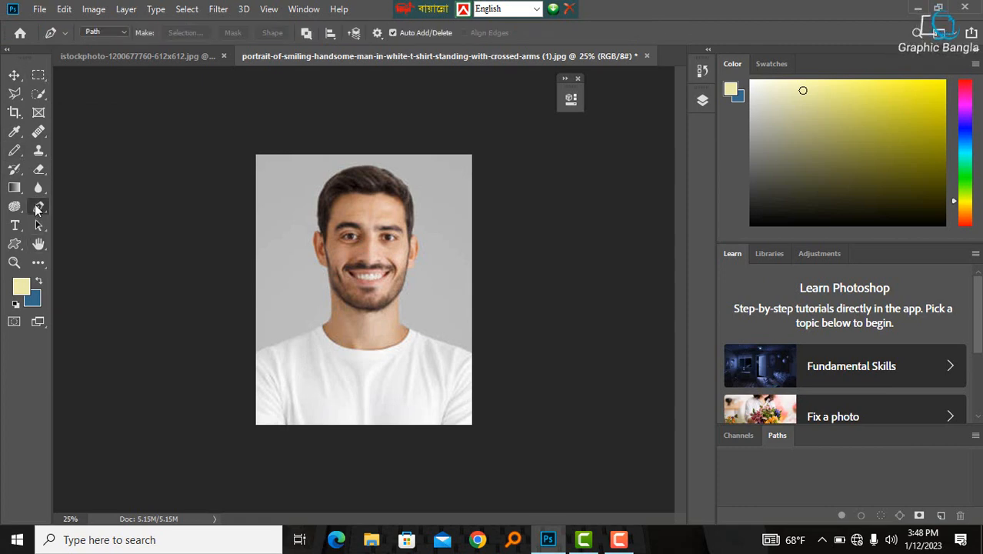
click(251, 355)
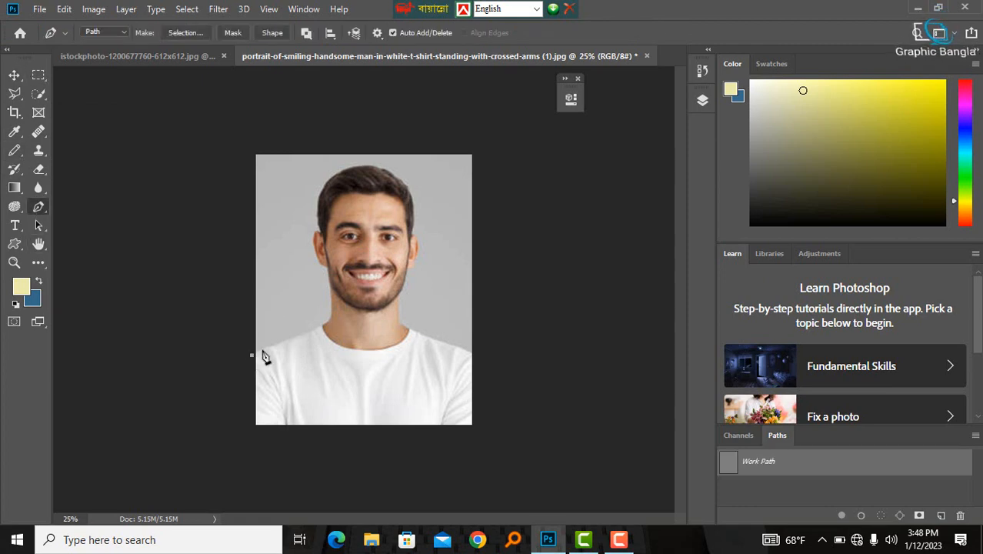
key(ctrl+plus)
drag(290, 348, 316, 337)
click(318, 324)
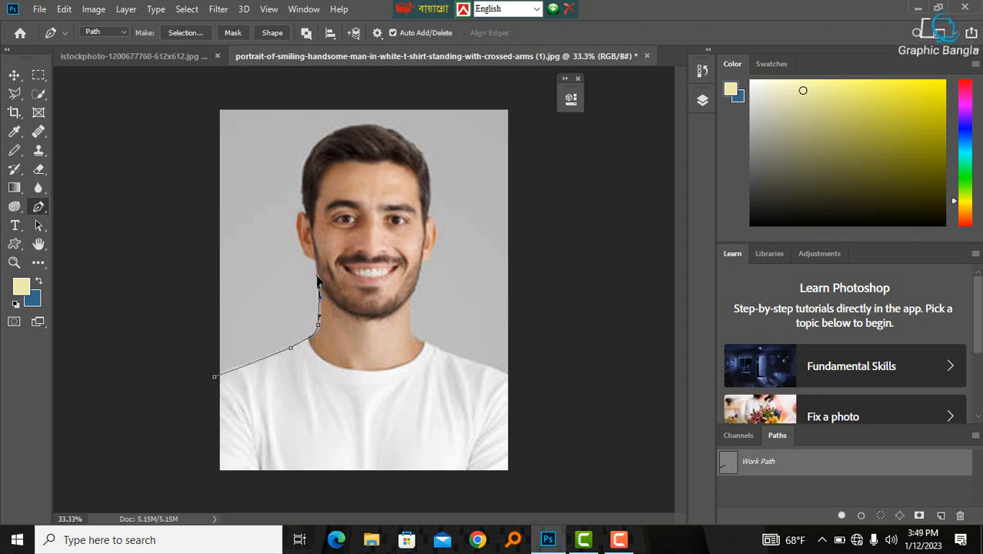
click(315, 264)
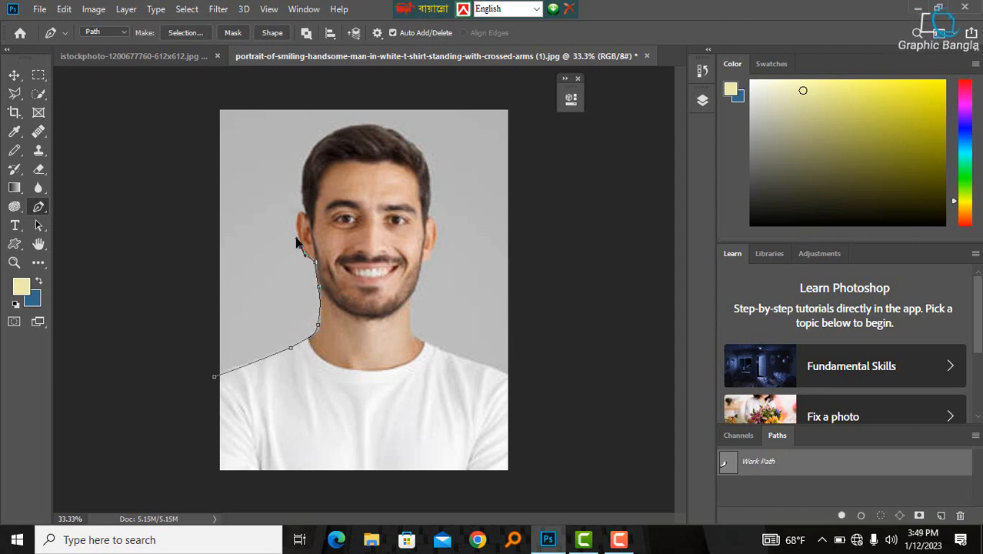
click(299, 219)
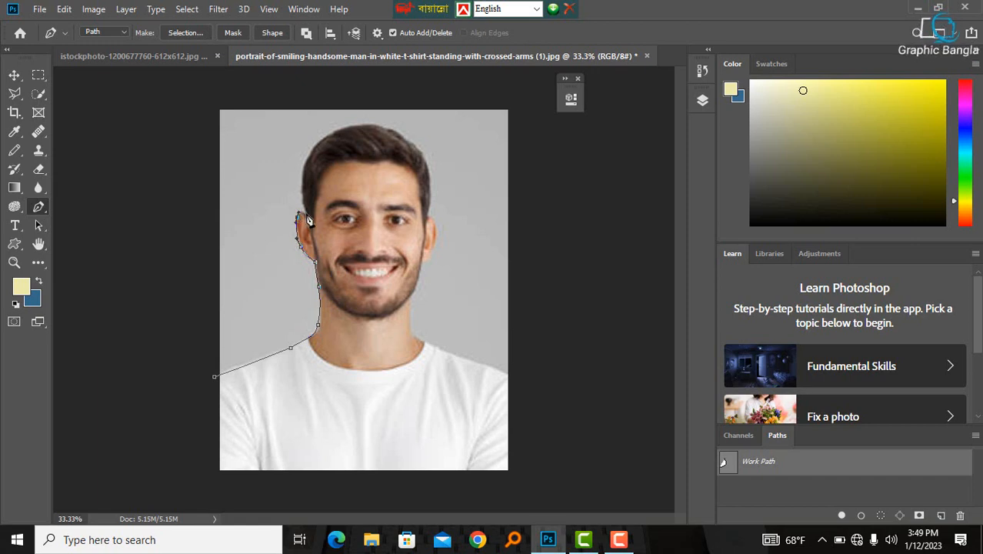
ctrl+click(316, 201)
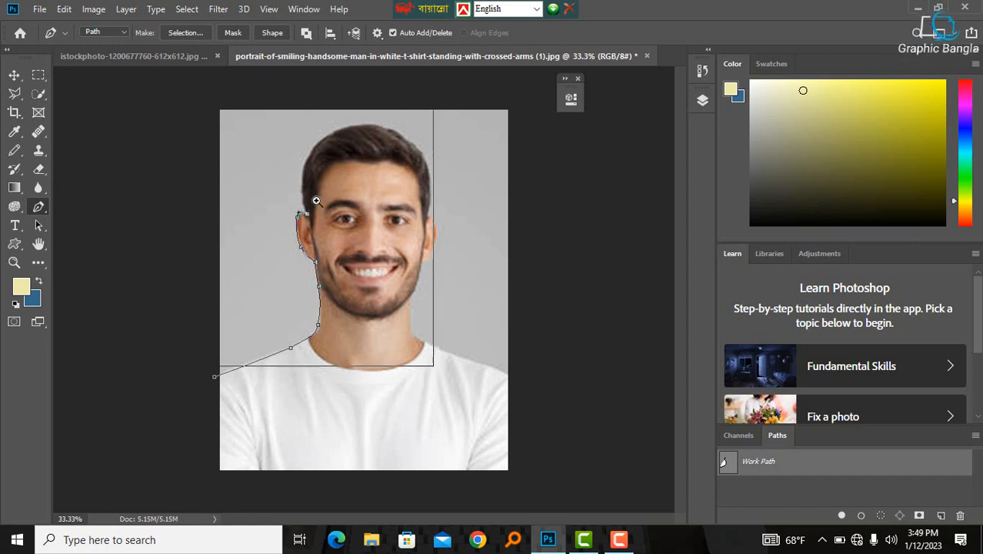
ctrl+click(316, 203)
drag(296, 205, 284, 254)
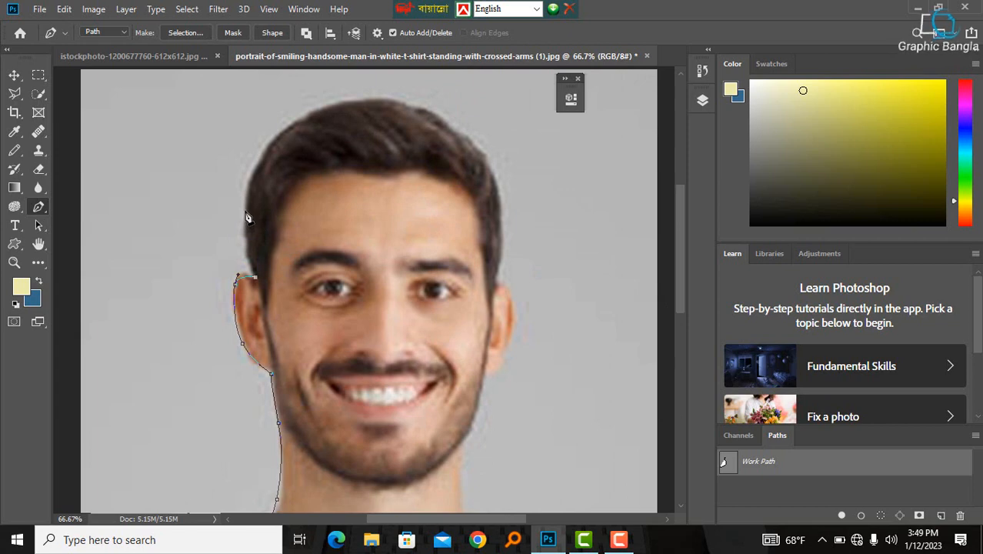
drag(246, 215, 250, 185)
drag(271, 148, 288, 127)
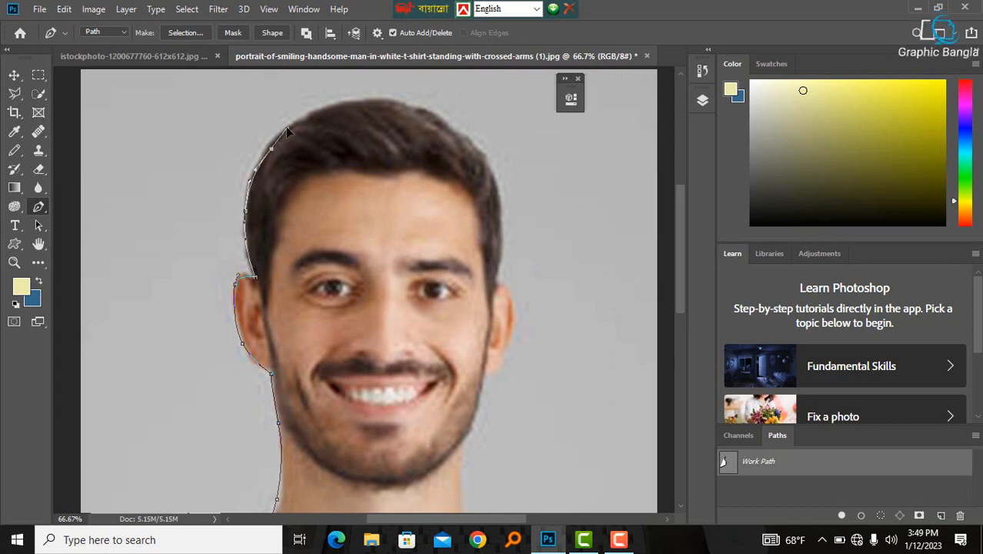
- Continue the path over the top of the head and down the right side of the hair, ear and neck
drag(369, 100, 455, 138)
drag(533, 203, 496, 165)
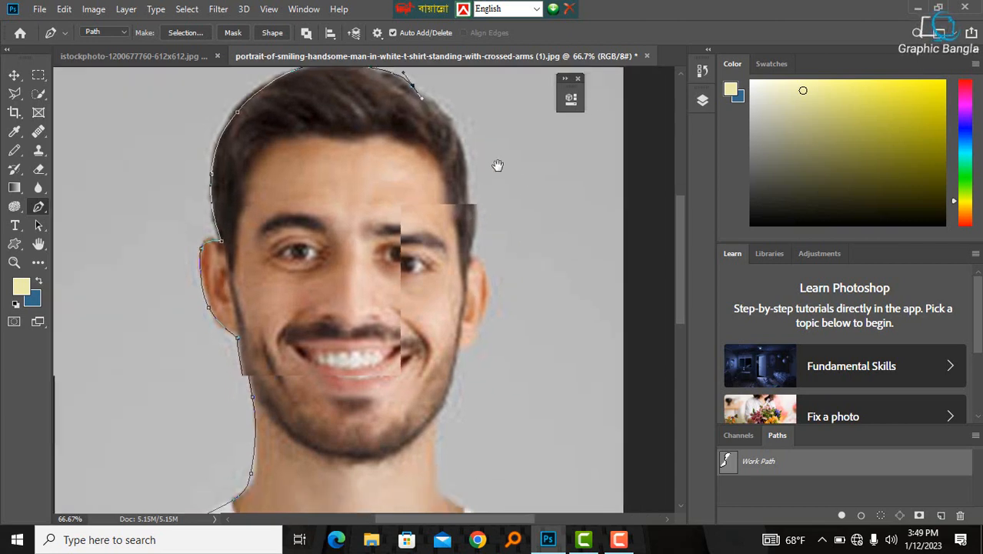
drag(450, 126, 463, 156)
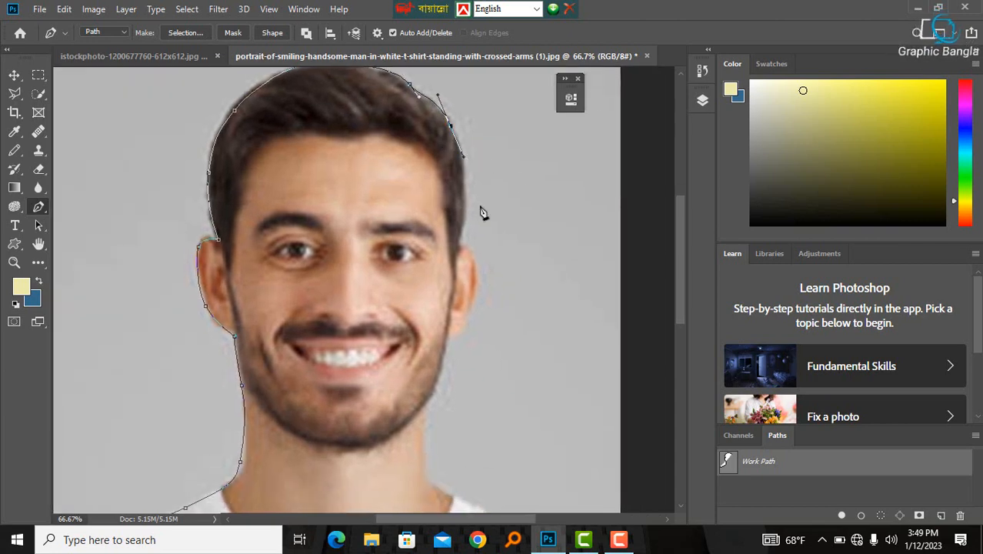
drag(459, 237, 475, 269)
drag(482, 302, 473, 237)
click(455, 287)
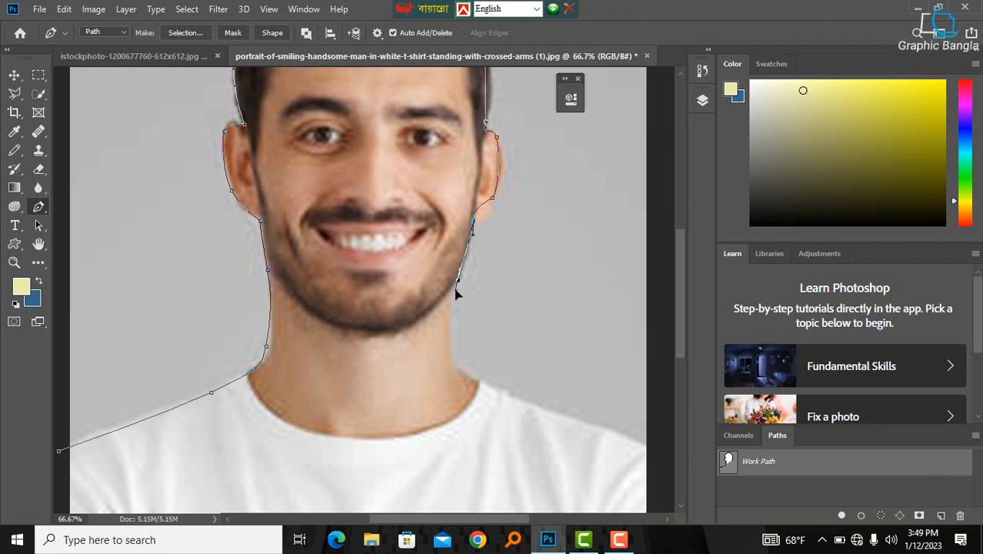
drag(455, 357, 404, 190)
- Trace the right shoulder, close the path around the area outside the canvas and load it as a selection
key(space)
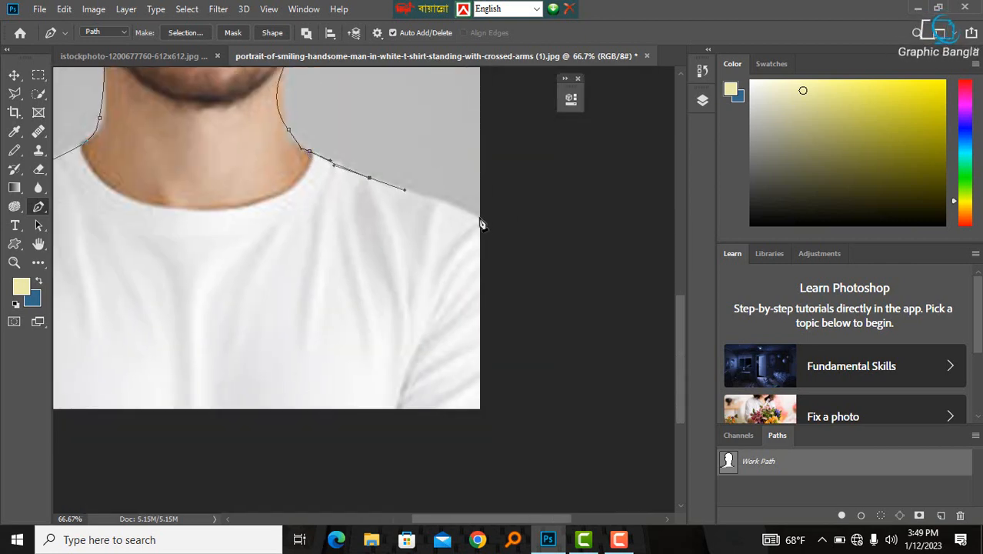
drag(480, 228, 537, 236)
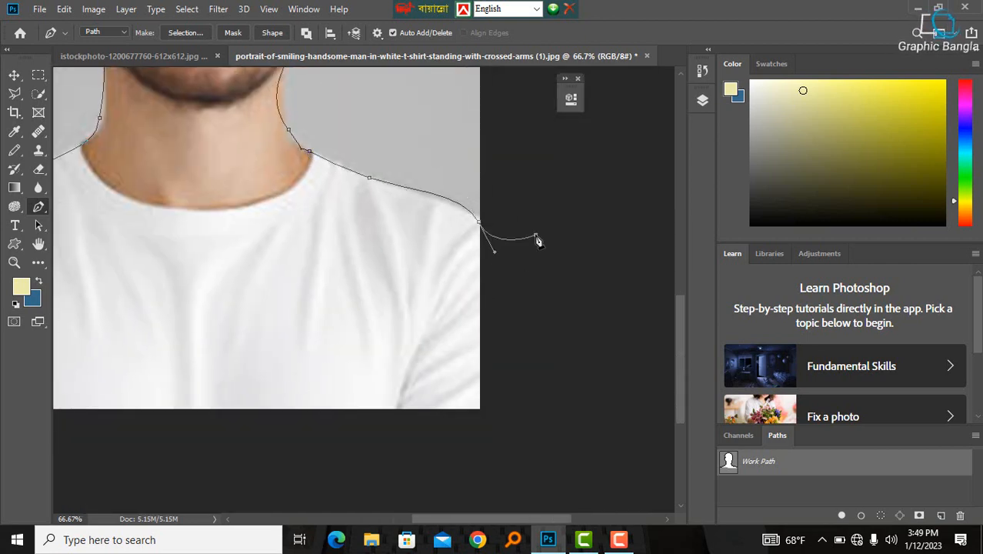
key(space)
ctrl+click(289, 120)
alt+click(286, 121)
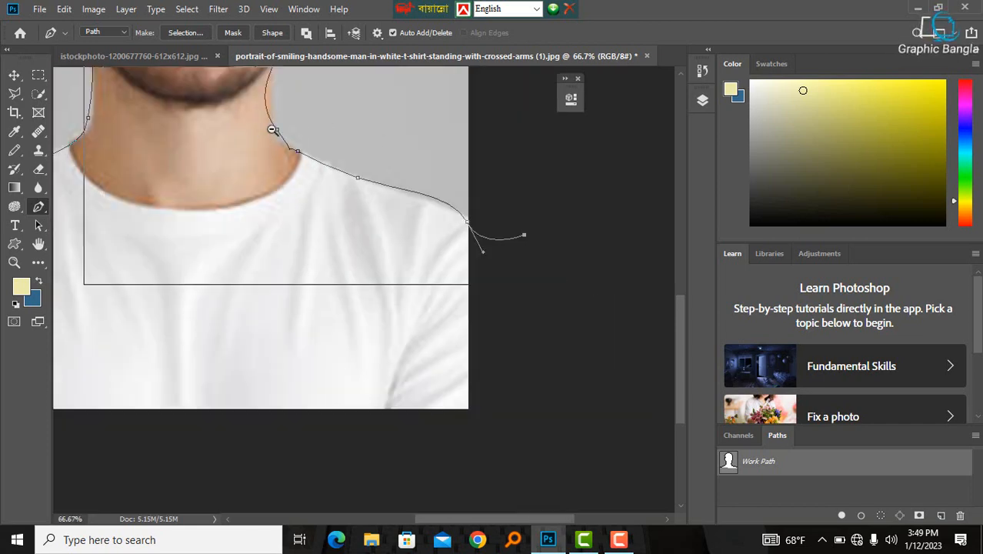
alt+click(272, 131)
alt+click(266, 138)
drag(268, 136, 479, 384)
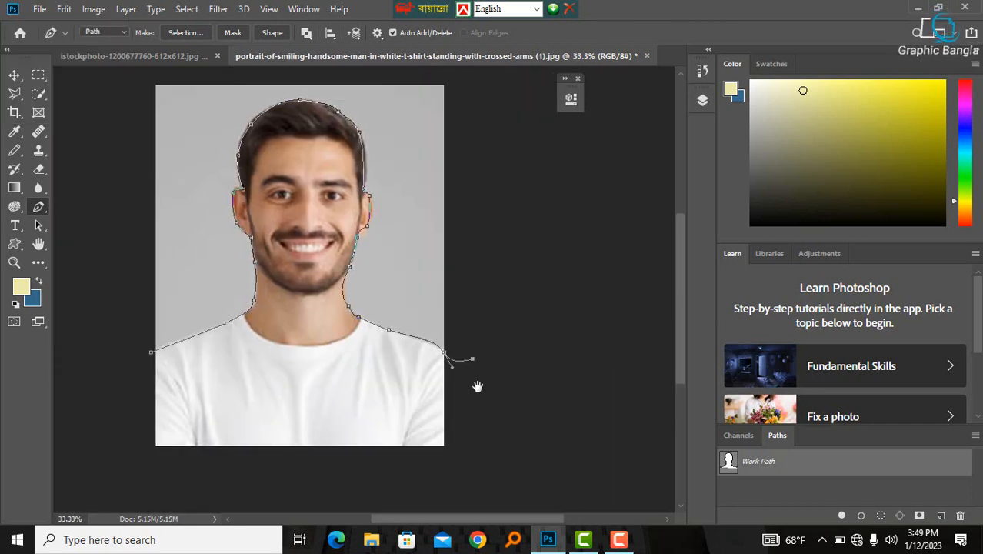
click(523, 247)
click(516, 144)
click(460, 72)
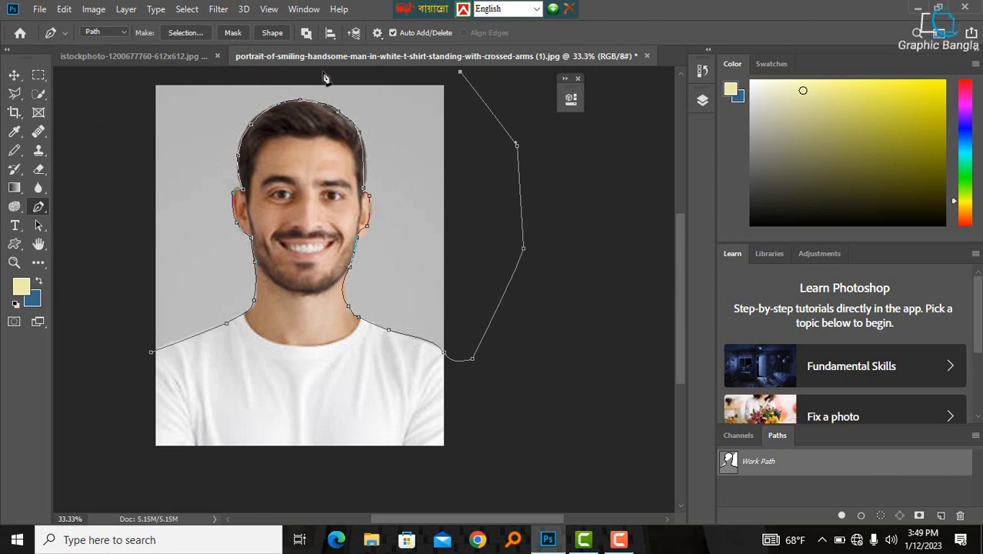
click(207, 74)
click(130, 76)
click(99, 293)
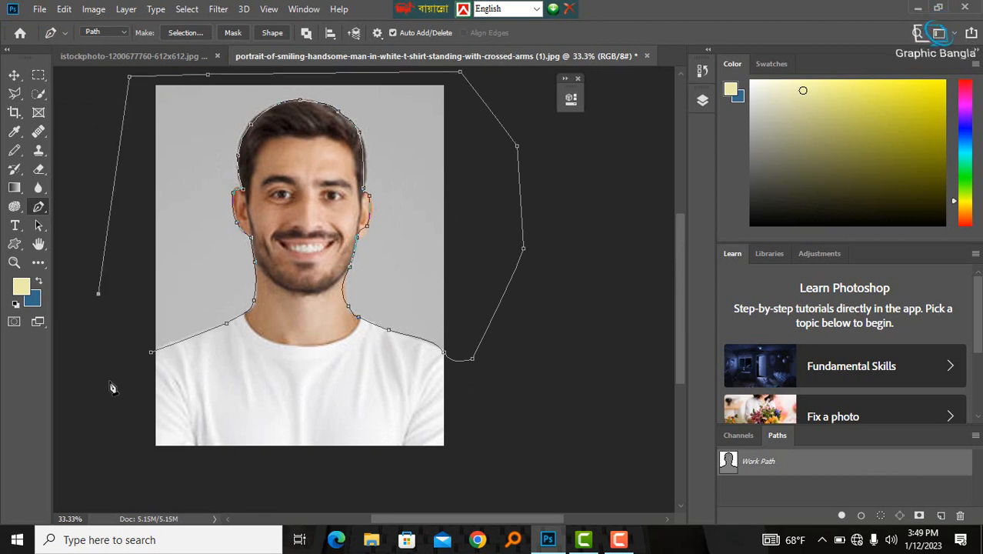
click(151, 353)
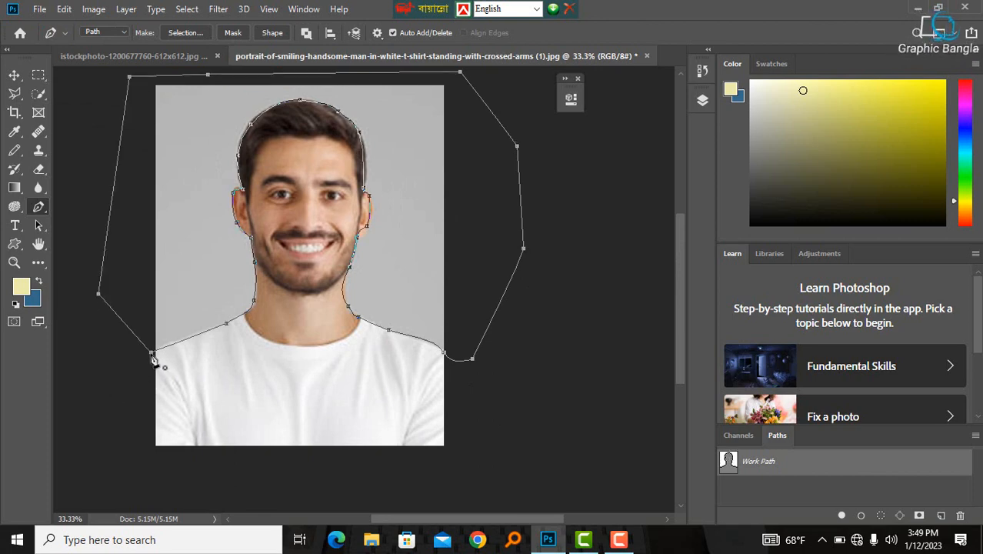
key(ctrl+Return)
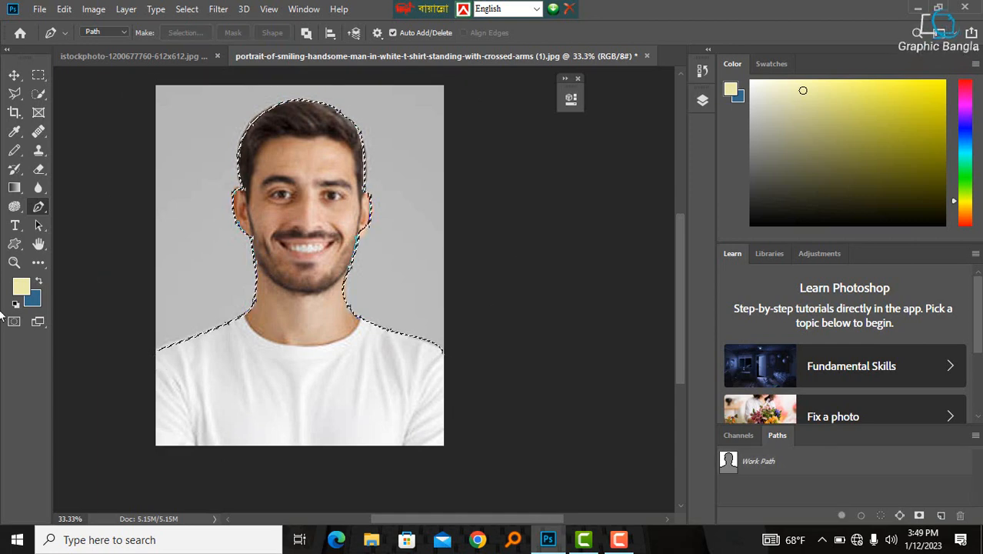
- Fill the selected grey background with the blue background colour and deselect
click(14, 75)
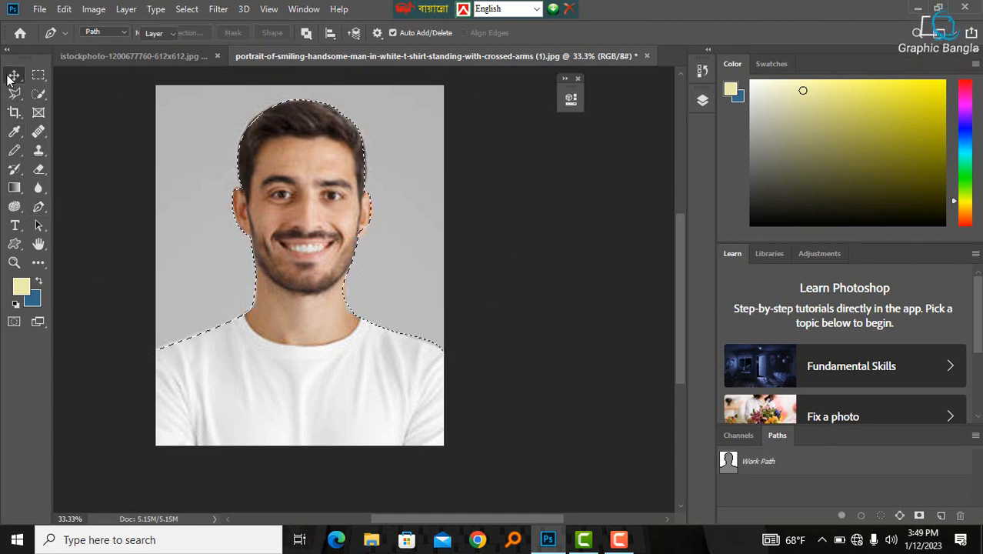
click(701, 100)
click(659, 185)
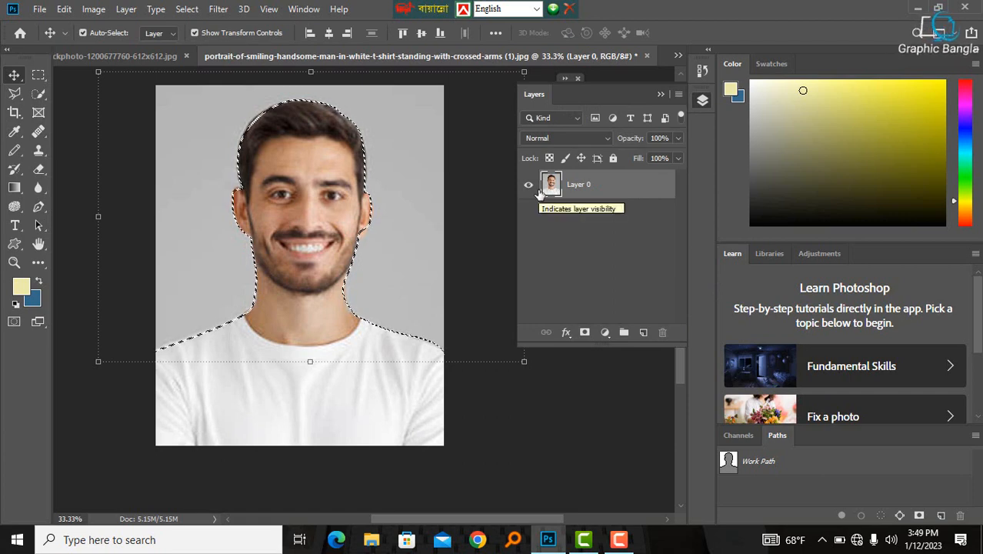
key(ctrl+Delete)
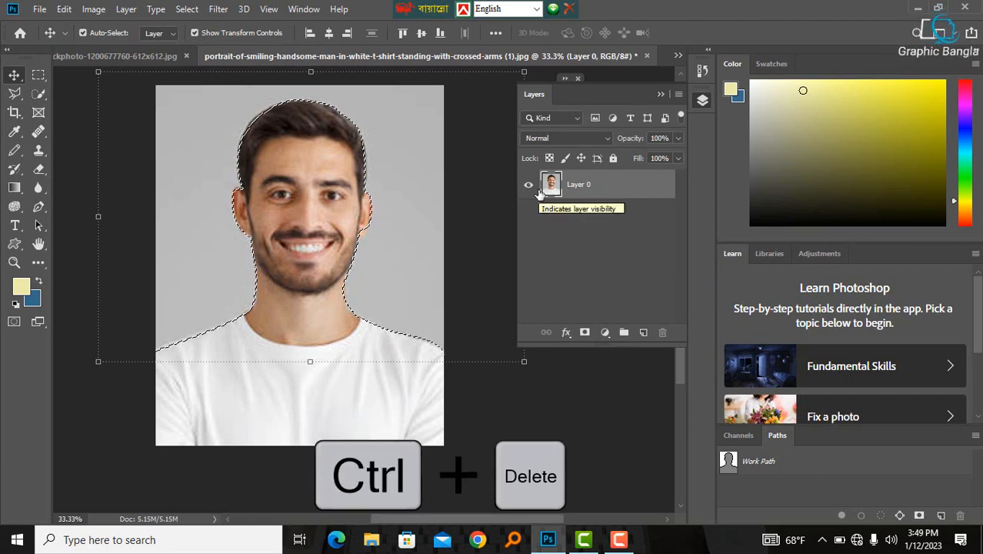
key(ctrl+Delete)
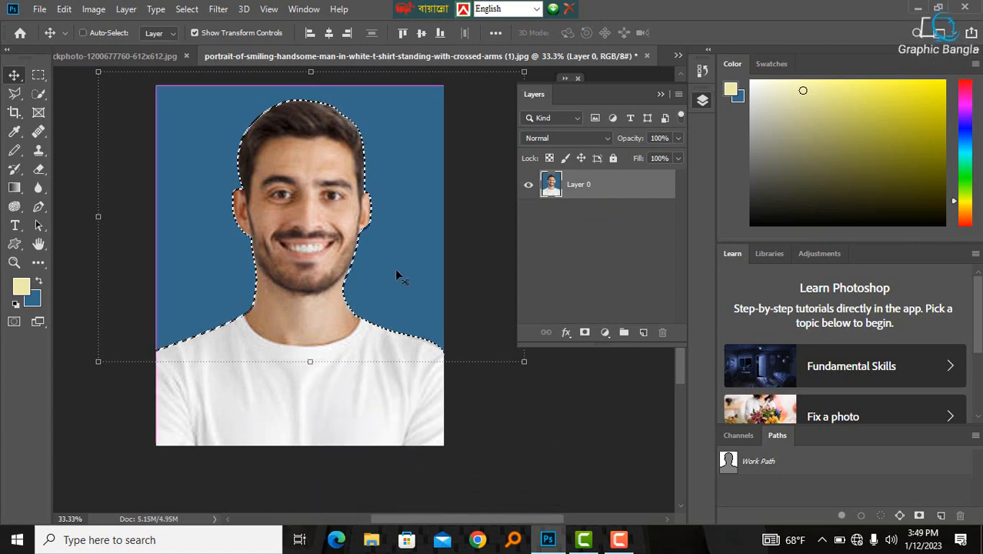
key(ctrl+d)
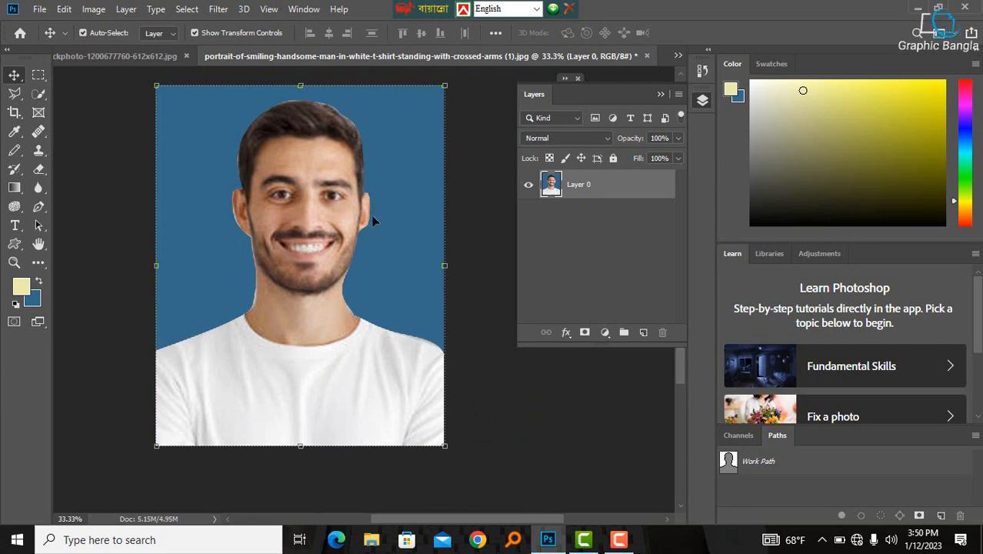
- Set the background colour to a brighter blue, 2890d2
click(32, 299)
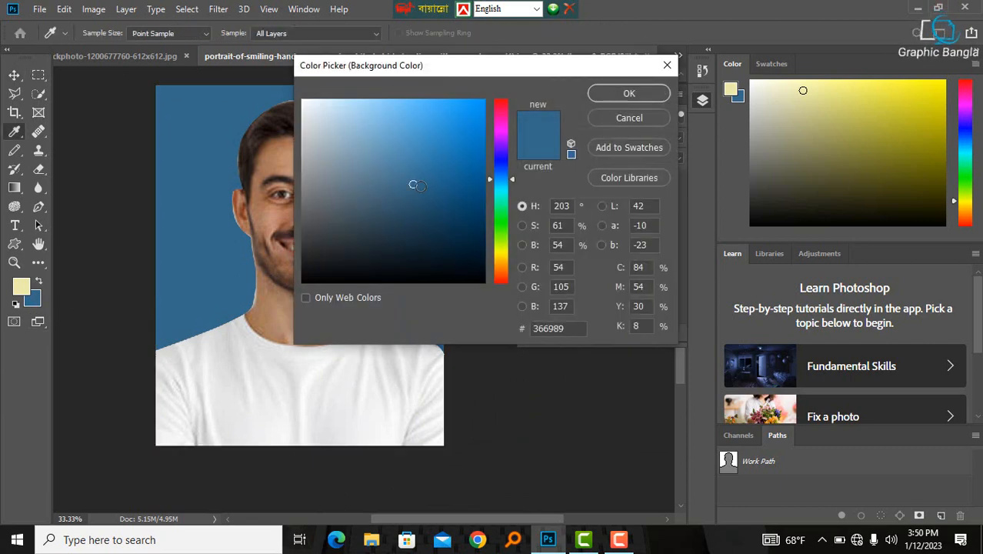
mouse_move(413, 184)
mouse_down()
mouse_move(449, 160)
mouse_move(450, 132)
mouse_up()
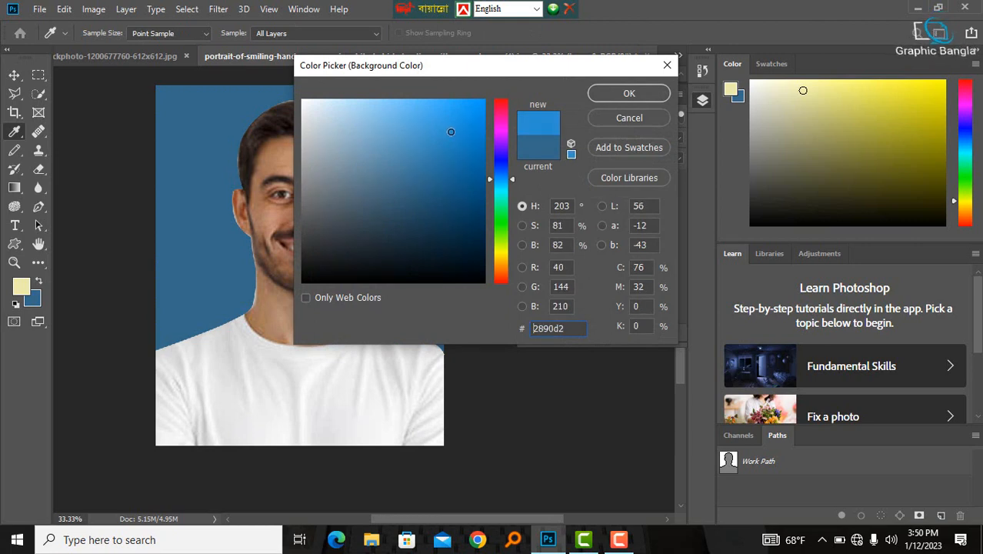
click(629, 93)
- Try filling the layer with the new blue and undo the fill
key(v)
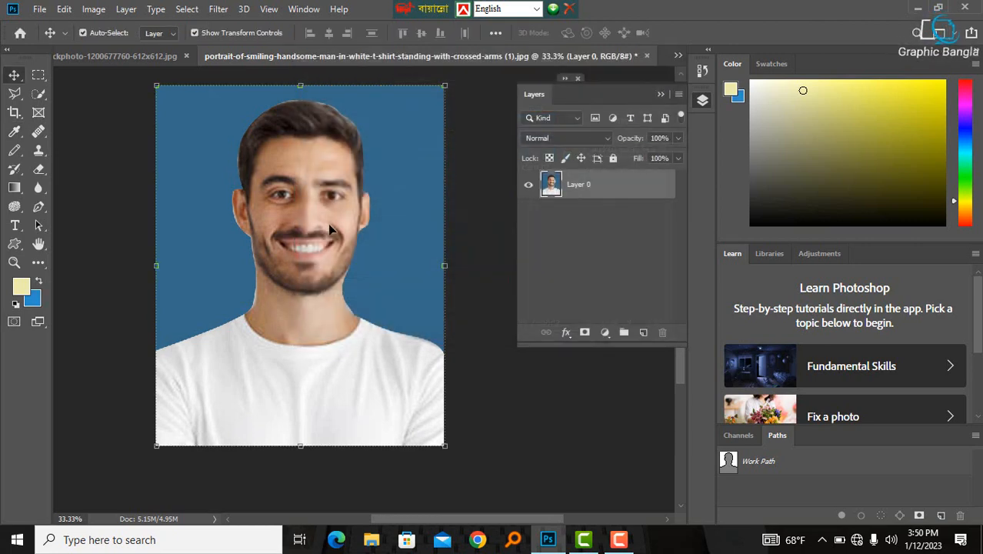
key(ctrl+BackSpace)
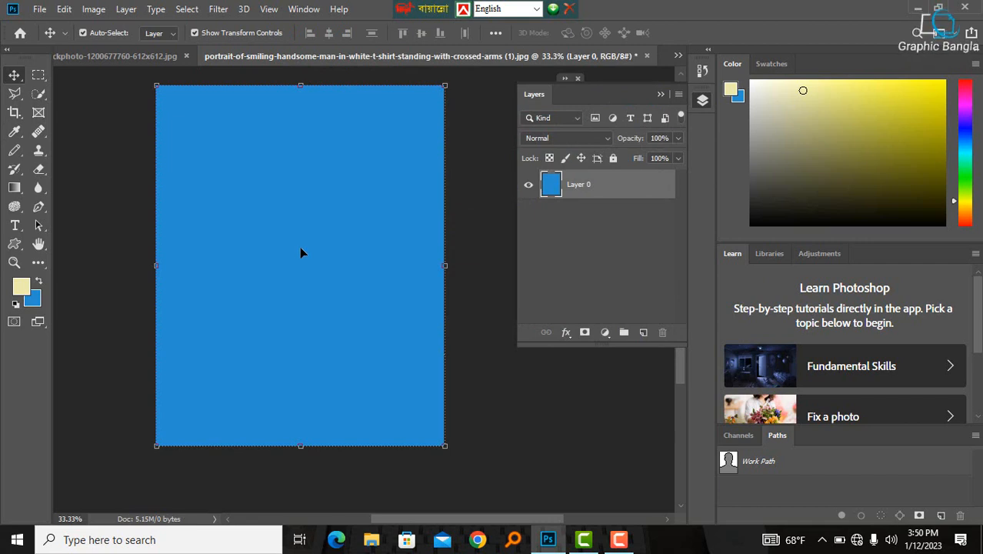
key(ctrl+z)
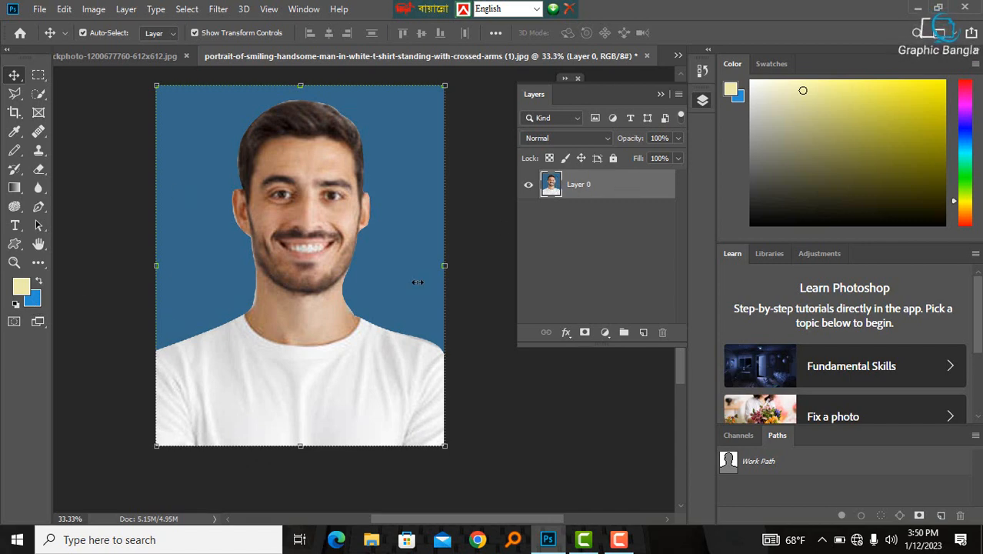
click(135, 163)
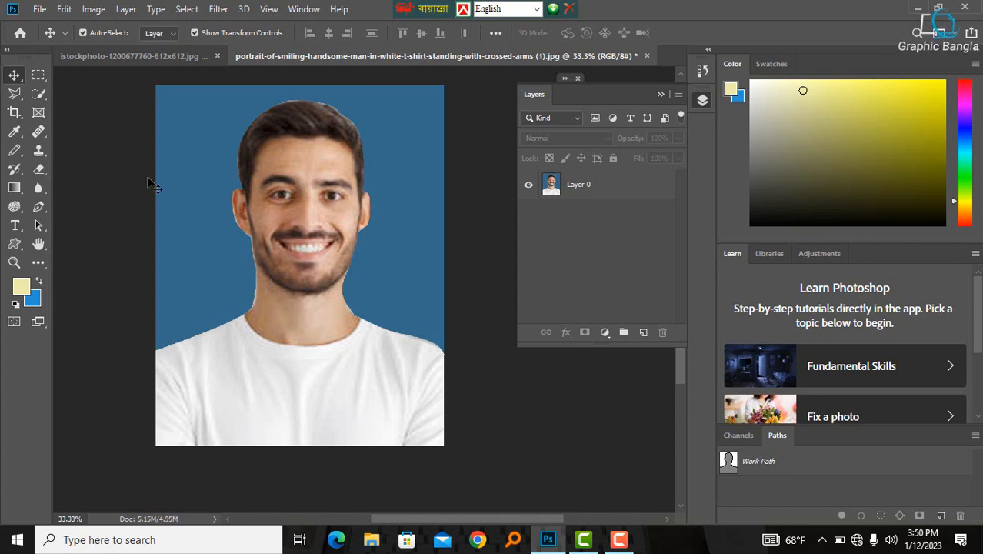
click(659, 96)
drag(680, 348, 673, 303)
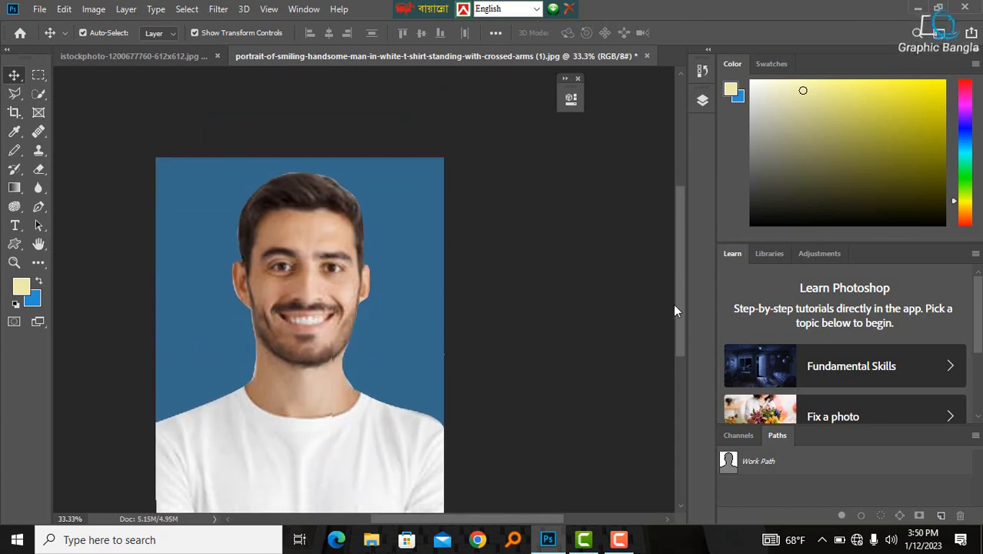
- Save the image with Save As to the Desktop in JPEG format, accepting the JPEG options
click(39, 9)
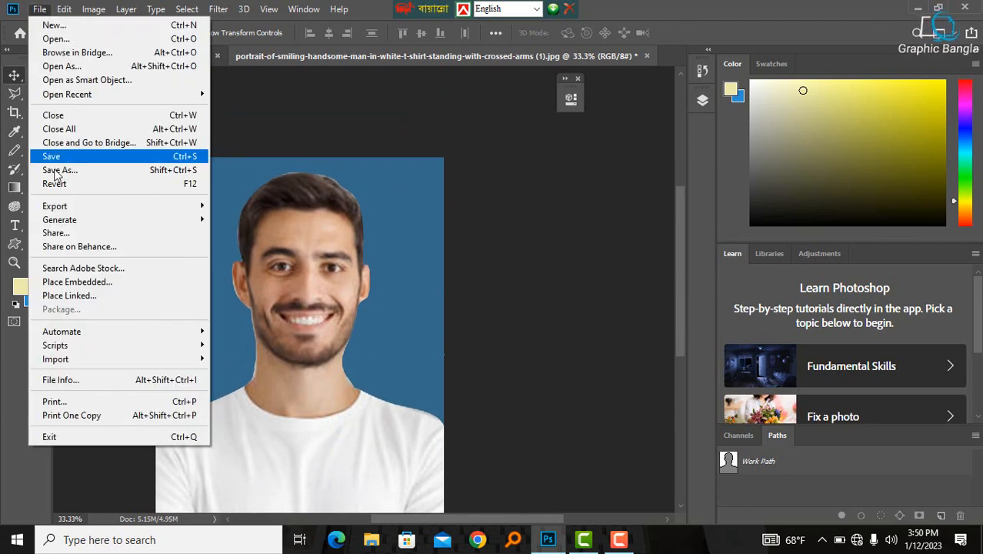
mouse_move(57, 218)
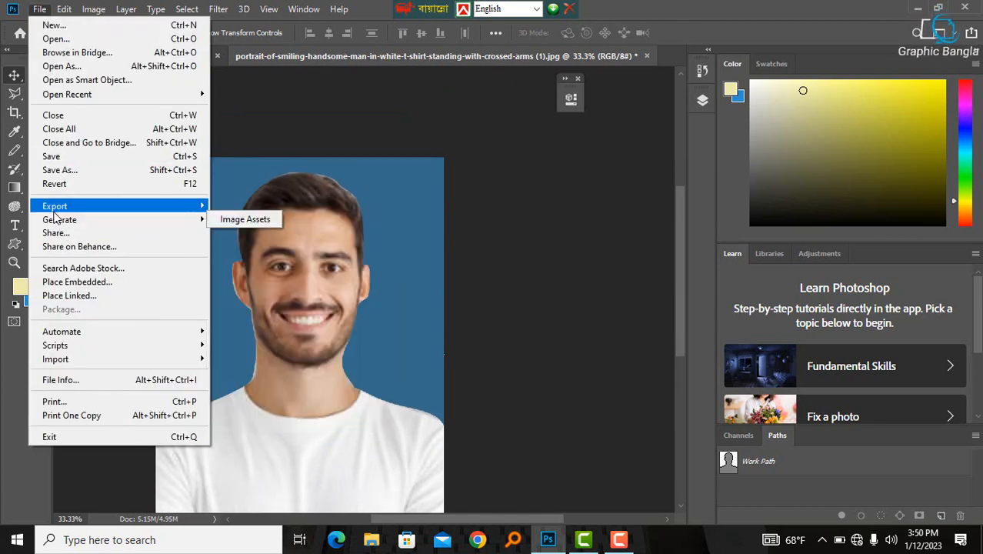
click(60, 170)
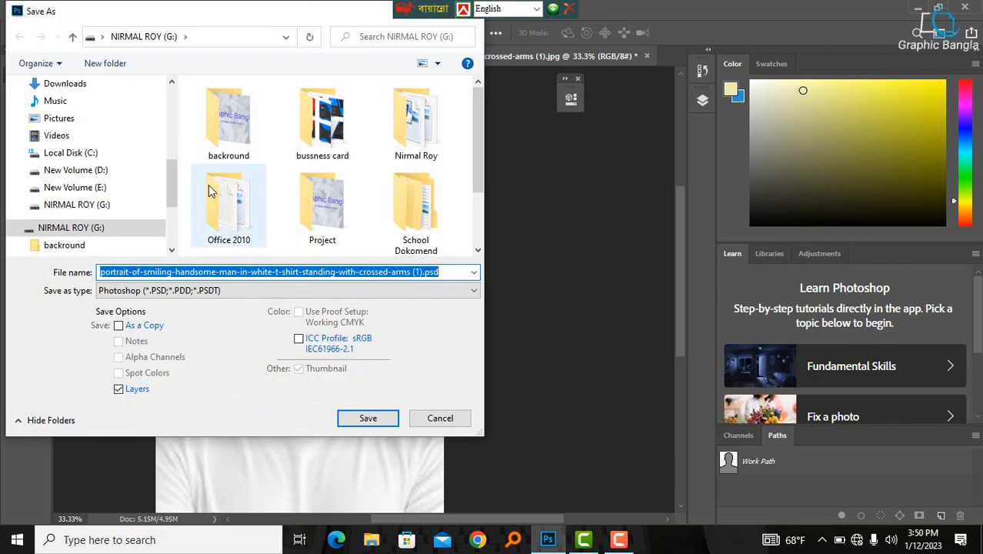
drag(170, 174, 169, 147)
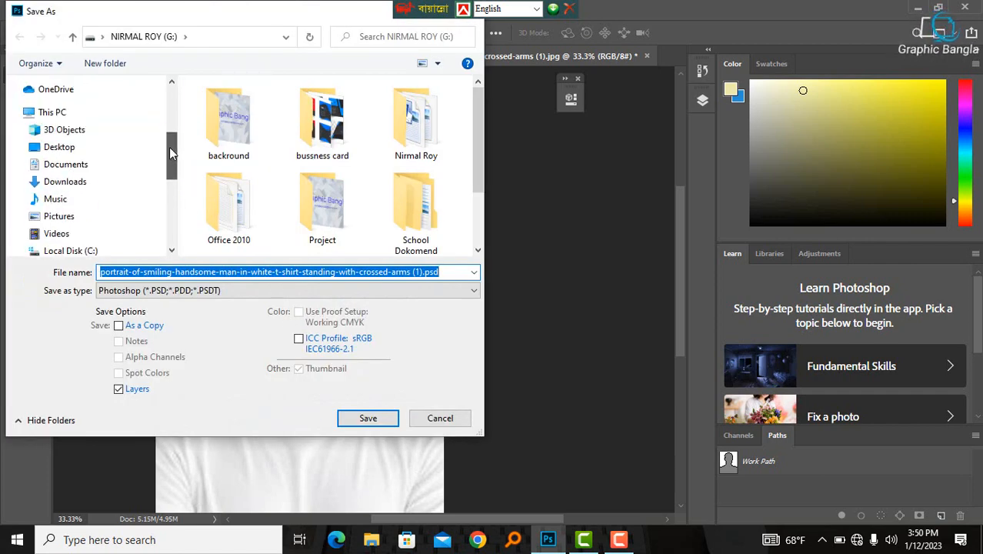
click(60, 149)
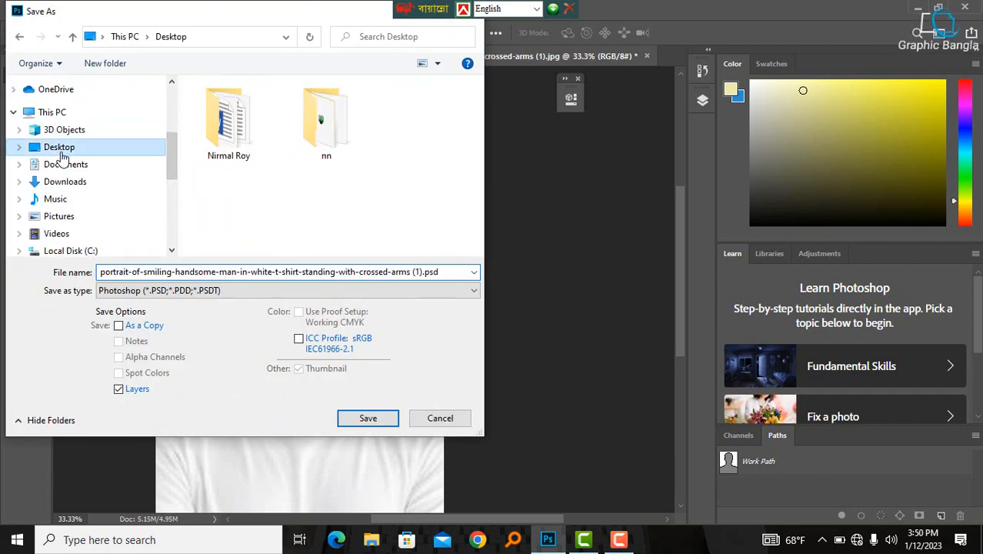
click(196, 292)
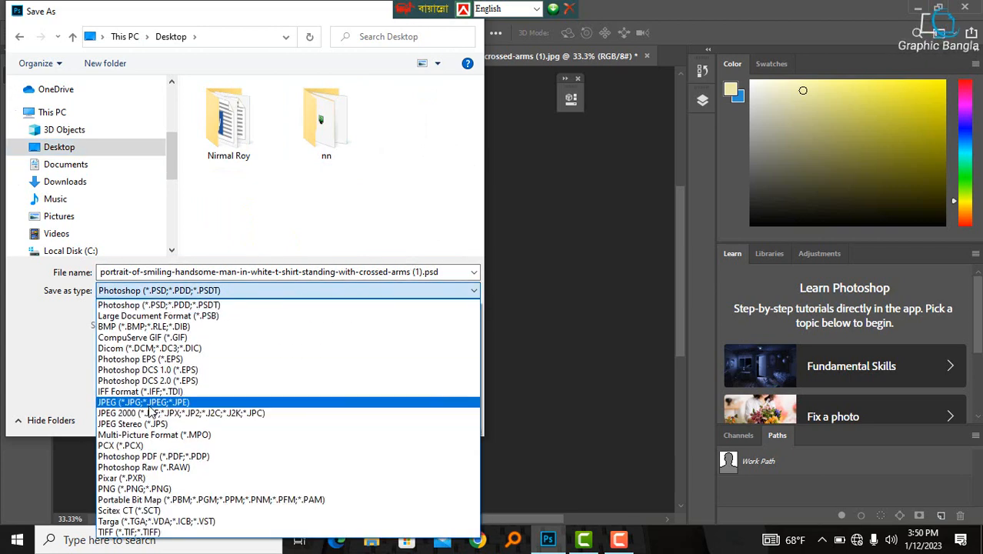
click(147, 402)
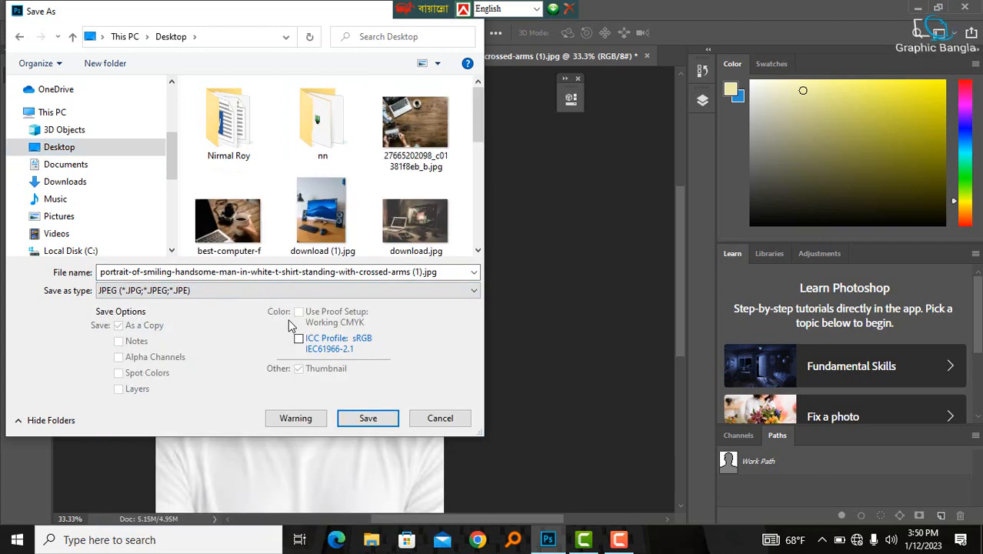
click(371, 417)
click(577, 115)
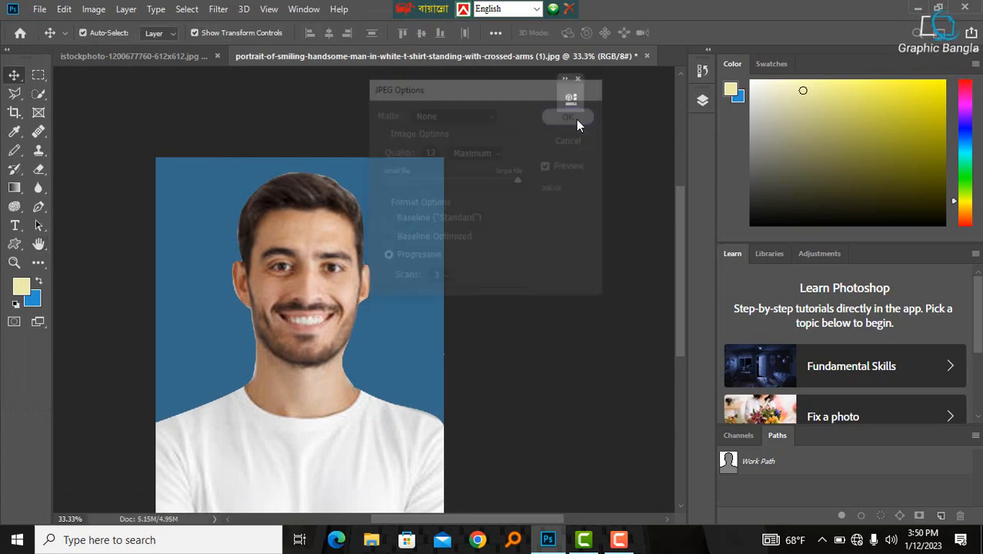
- Minimize Photoshop, refresh the desktop and open the saved JPEG in the photo viewer to check it, then close it
click(917, 9)
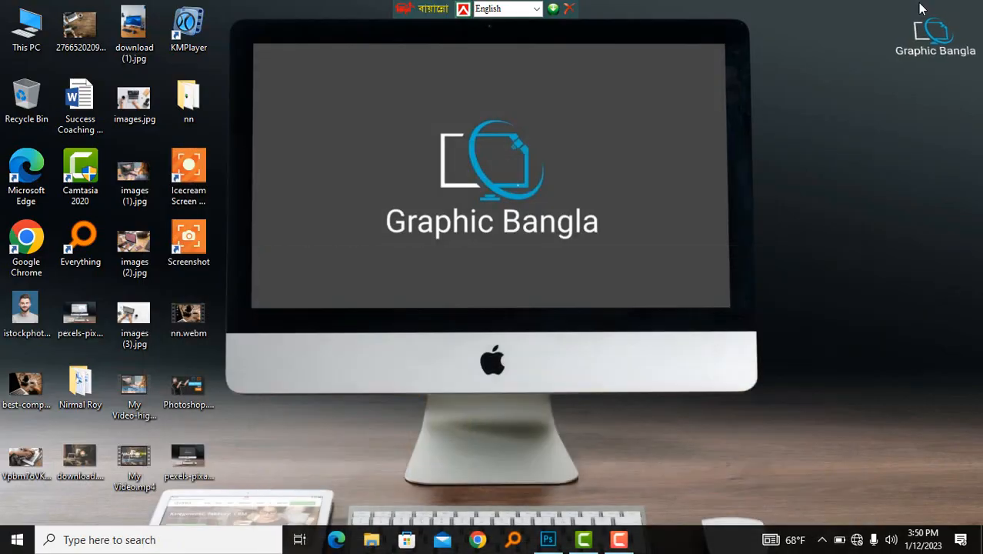
right_click(362, 216)
click(402, 260)
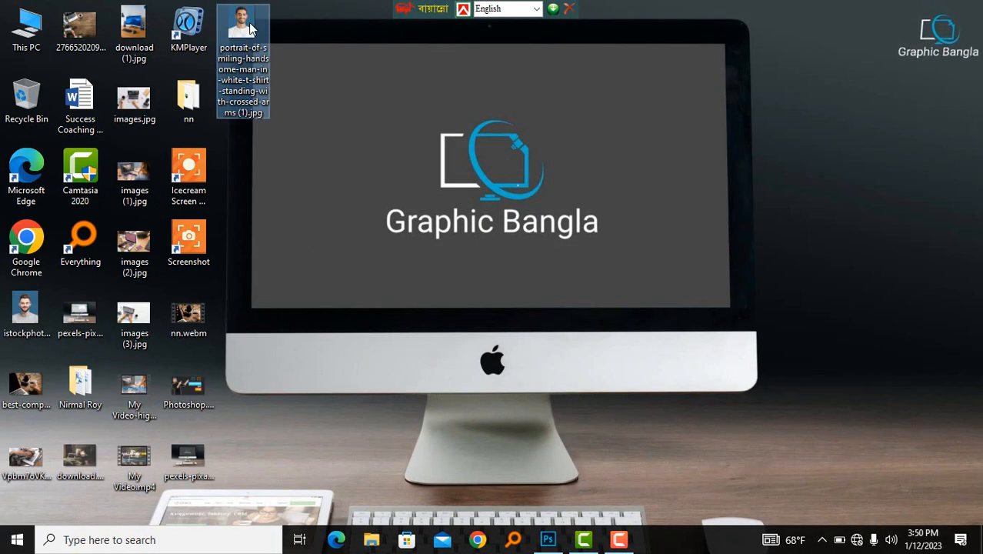
double_click(241, 27)
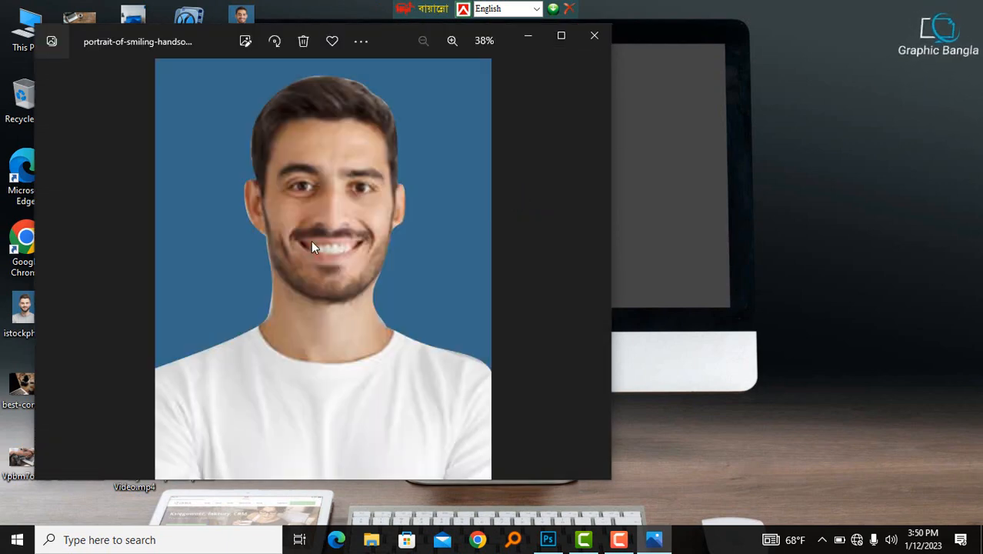
click(595, 37)
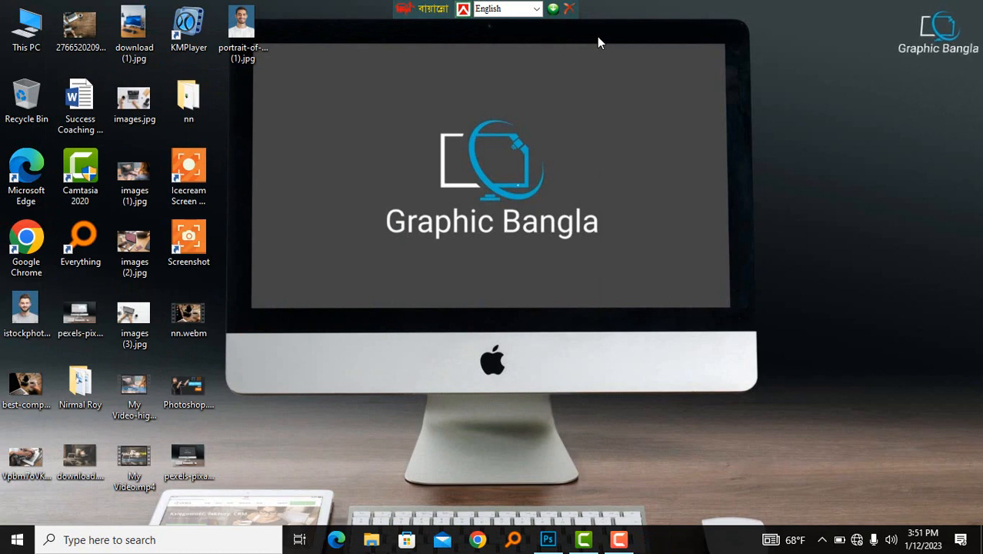